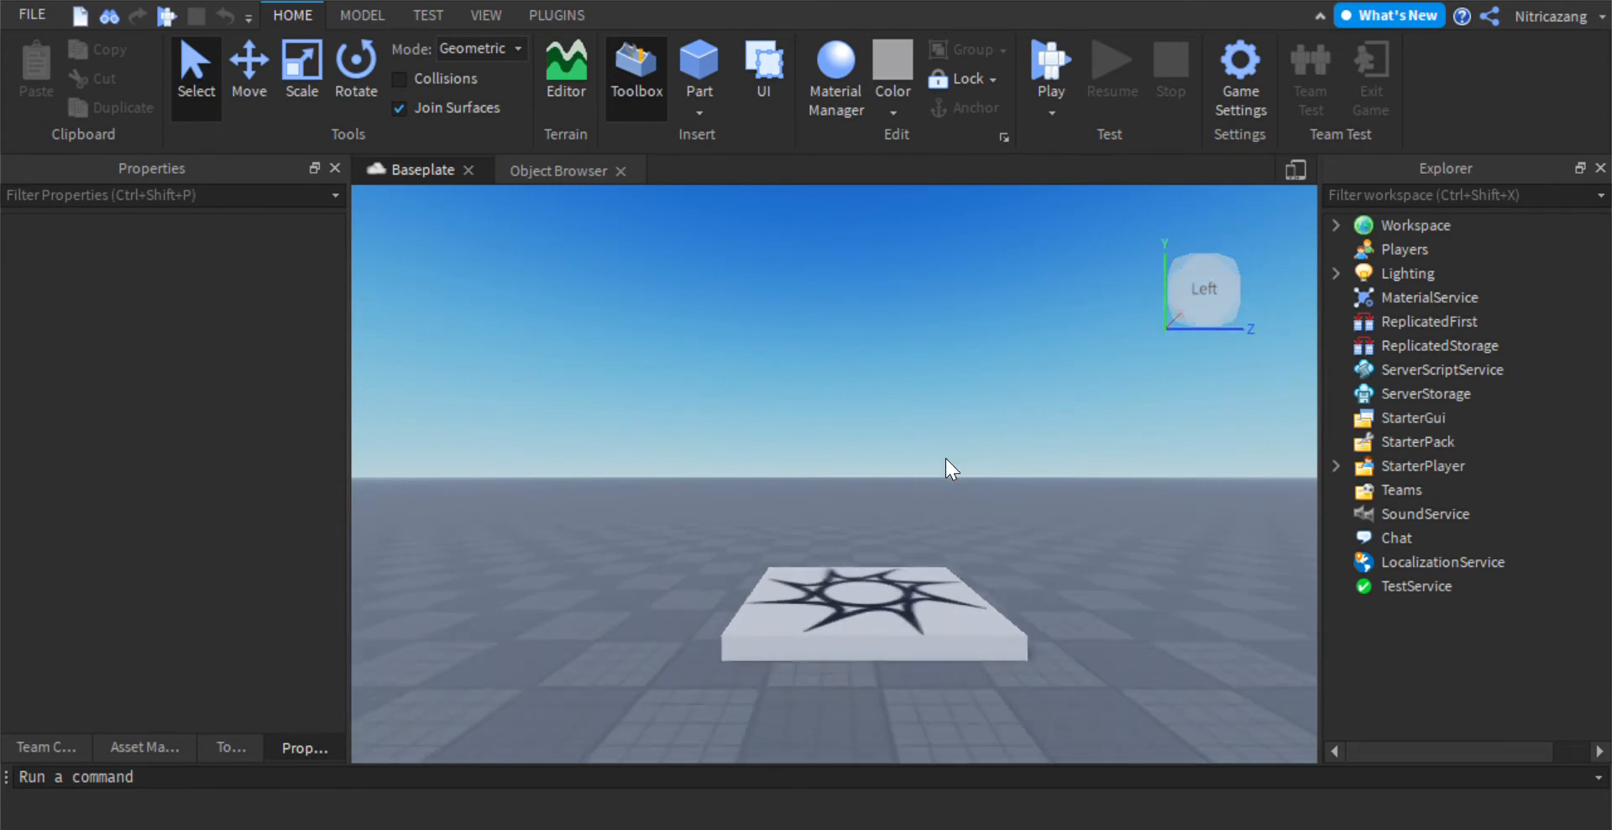
pyautogui.press('s')
pyautogui.click(932, 678)
pyautogui.press('s')
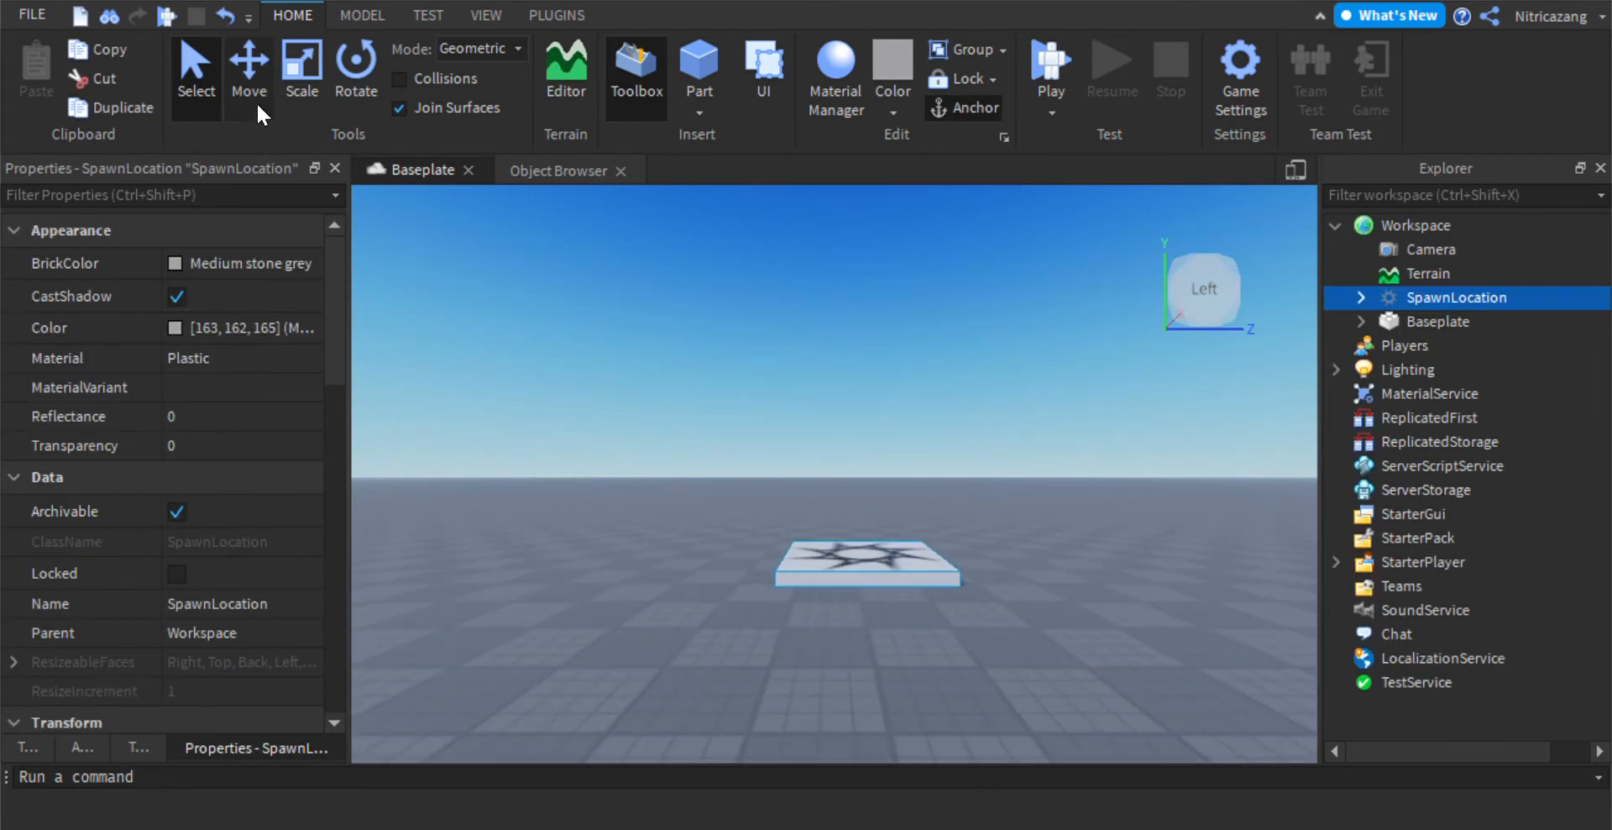
pyautogui.click(244, 103)
pyautogui.moveTo(873, 504)
pyautogui.mouseDown()
pyautogui.moveTo(879, 480)
pyautogui.moveTo(878, 498)
pyautogui.mouseUp()
pyautogui.click(619, 465)
pyautogui.press('d')
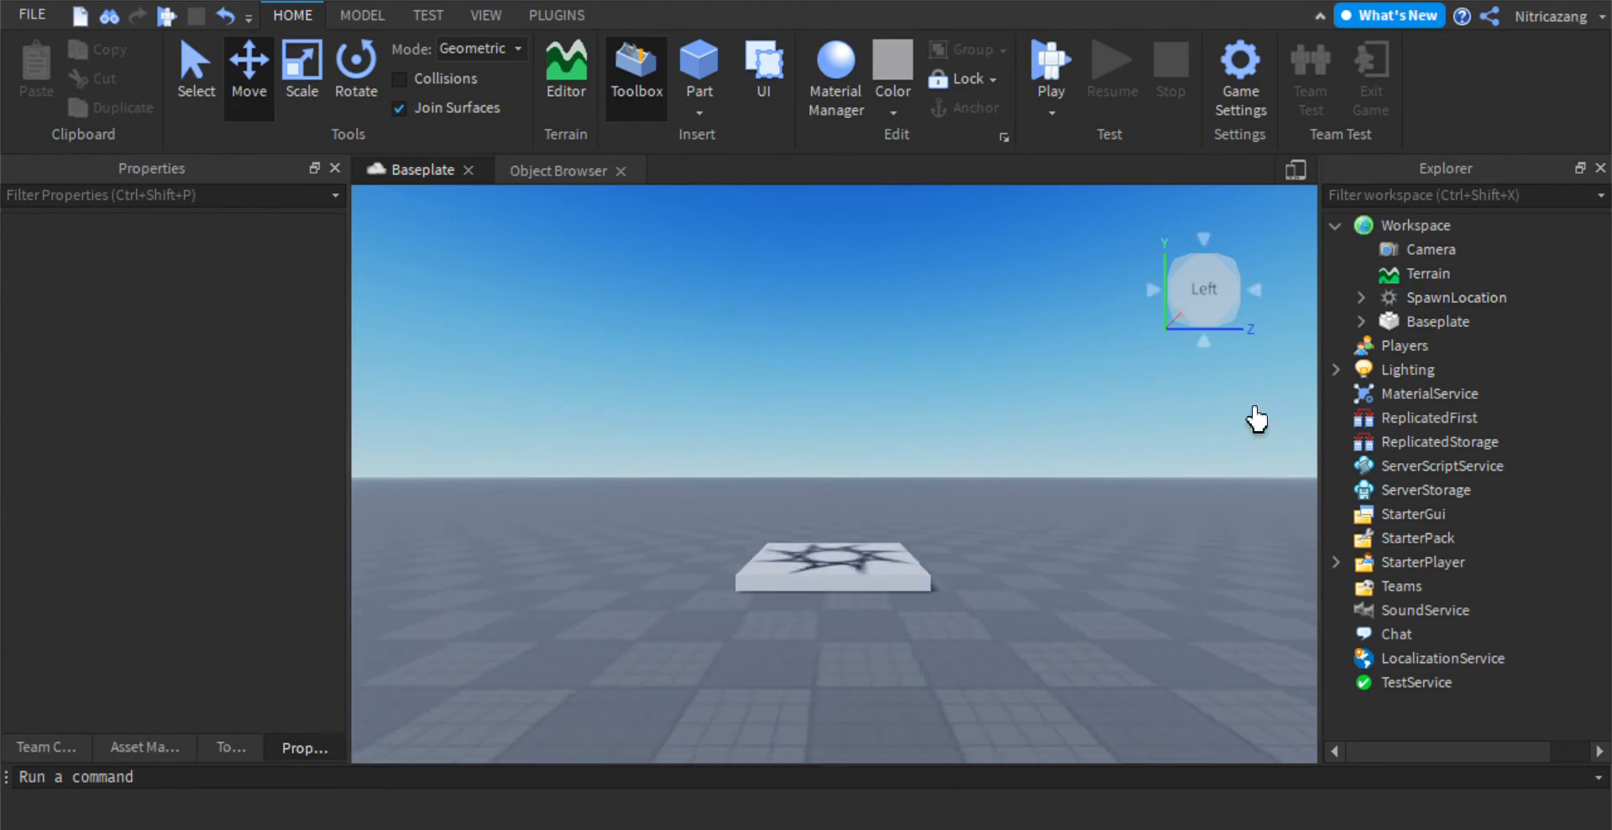
pyautogui.press('a')
pyautogui.press('w')
pyautogui.press('a')
pyautogui.press('w')
pyautogui.press('a')
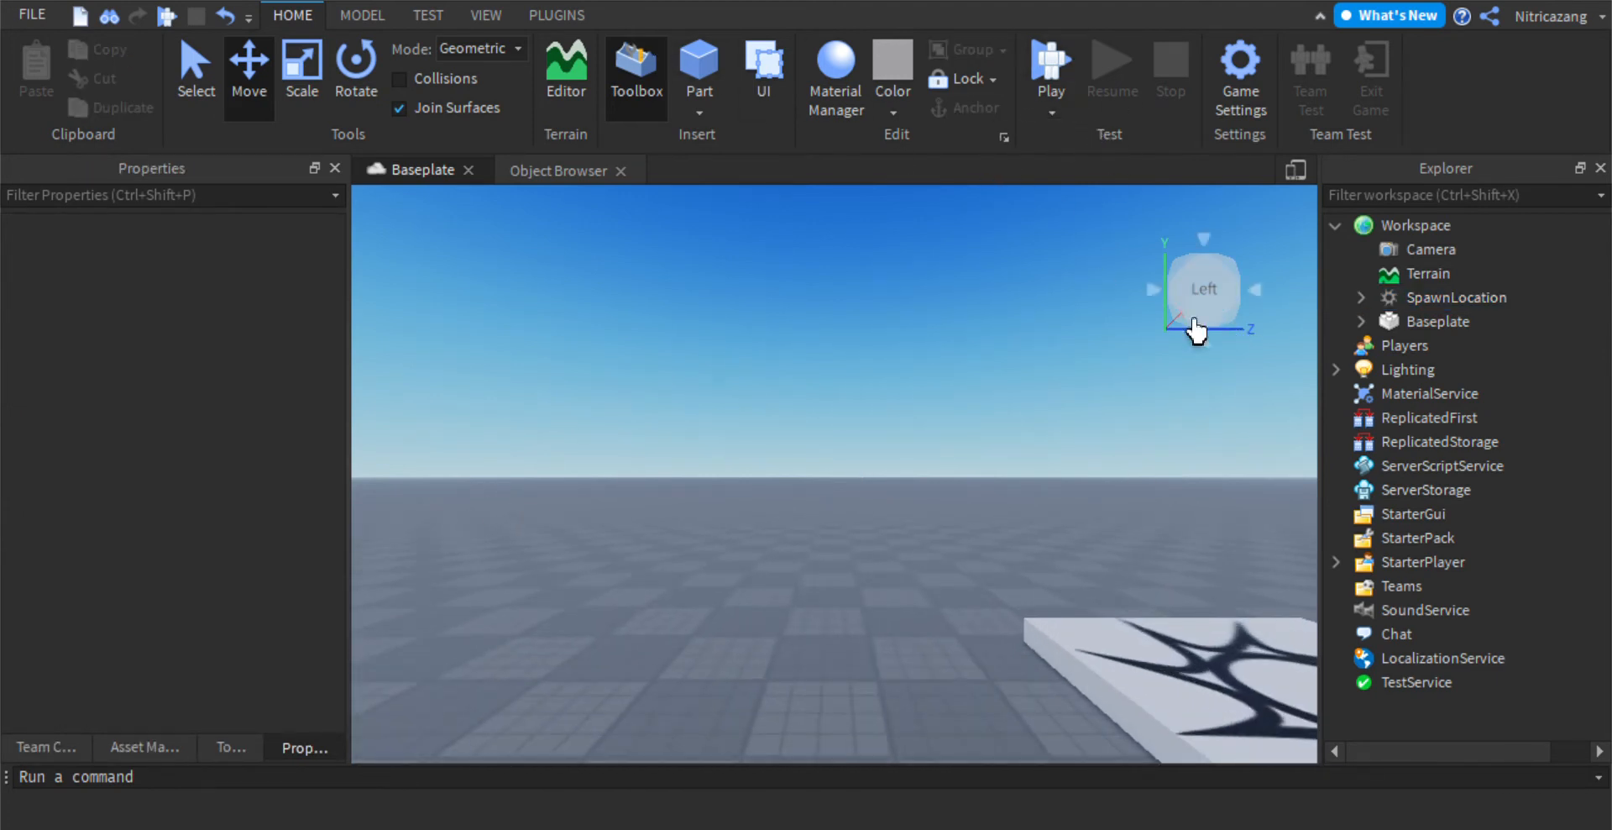
pyautogui.moveTo(816, 575); pyautogui.dragTo(799, 501)
pyautogui.moveTo(619, 530); pyautogui.dragTo(941, 527)
pyautogui.moveTo(702, 509); pyautogui.dragTo(501, 509)
pyautogui.moveTo(668, 541); pyautogui.dragTo(1077, 555)
pyautogui.click(1243, 324)
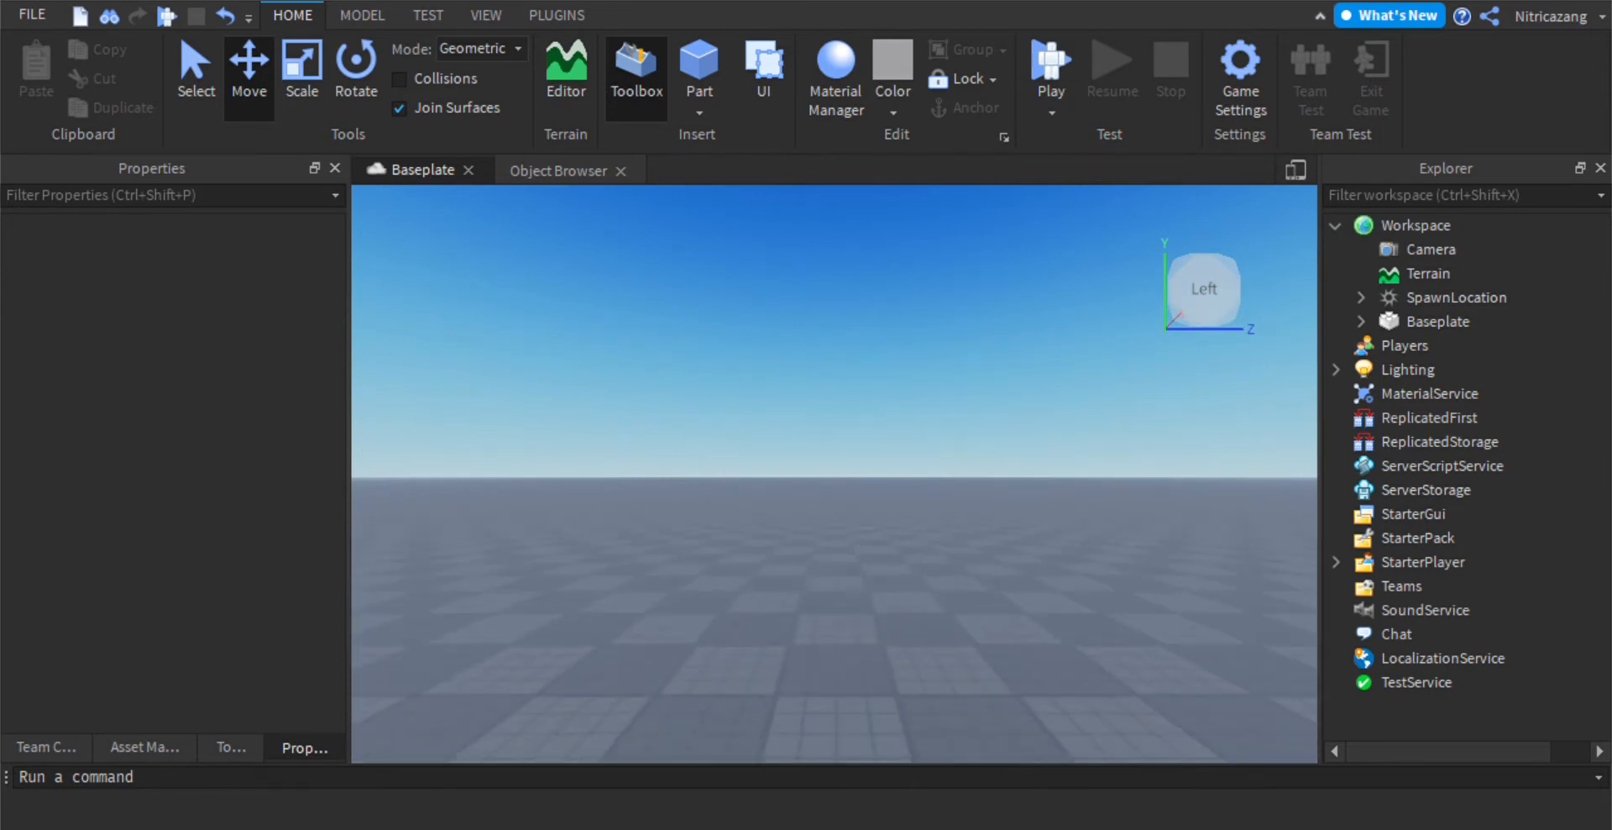
pyautogui.press('e')
pyautogui.press('w')
pyautogui.press('a')
pyautogui.press('d')
pyautogui.press('s')
pyautogui.press('d')
pyautogui.press('w')
pyautogui.press('a')
pyautogui.press('w')
pyautogui.press('d')
pyautogui.press('a')
pyautogui.press('s')
pyautogui.press('d')
pyautogui.press('a')
pyautogui.press('s')
pyautogui.press('w')
pyautogui.press('a')
pyautogui.press('s')
pyautogui.press('w')
pyautogui.press('d')
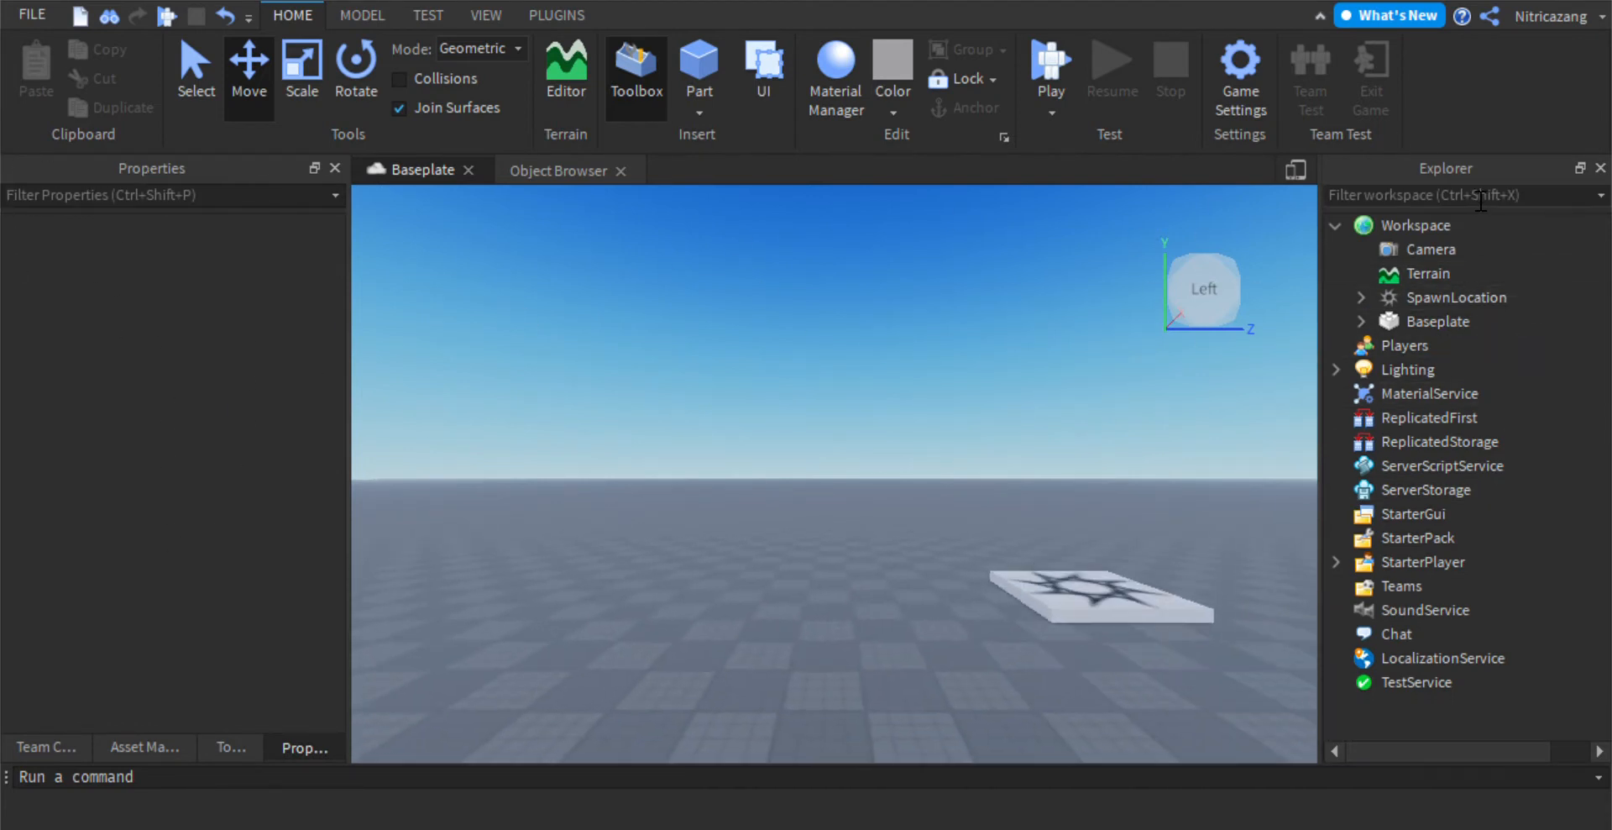
pyautogui.press('a')
pyautogui.press('w')
pyautogui.press('a')
pyautogui.press('s')
pyautogui.press('a')
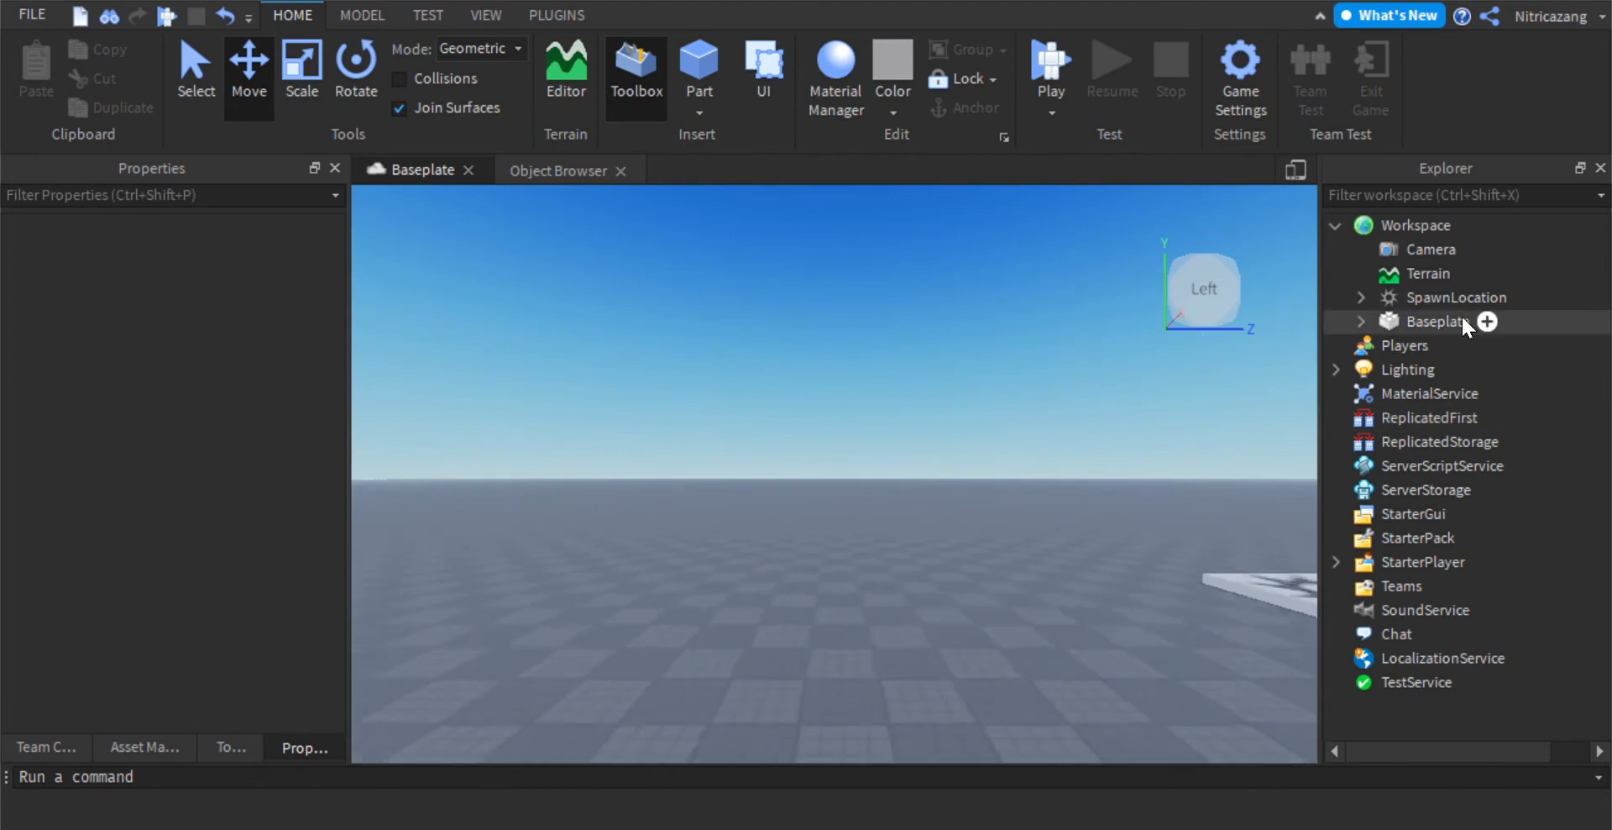
pyautogui.press('w')
pyautogui.press('s')
pyautogui.press('d')
pyautogui.press('w')
pyautogui.press('a')
pyautogui.press('d')
pyautogui.press('s')
pyautogui.press('s')
pyautogui.click(974, 621)
pyautogui.press('d')
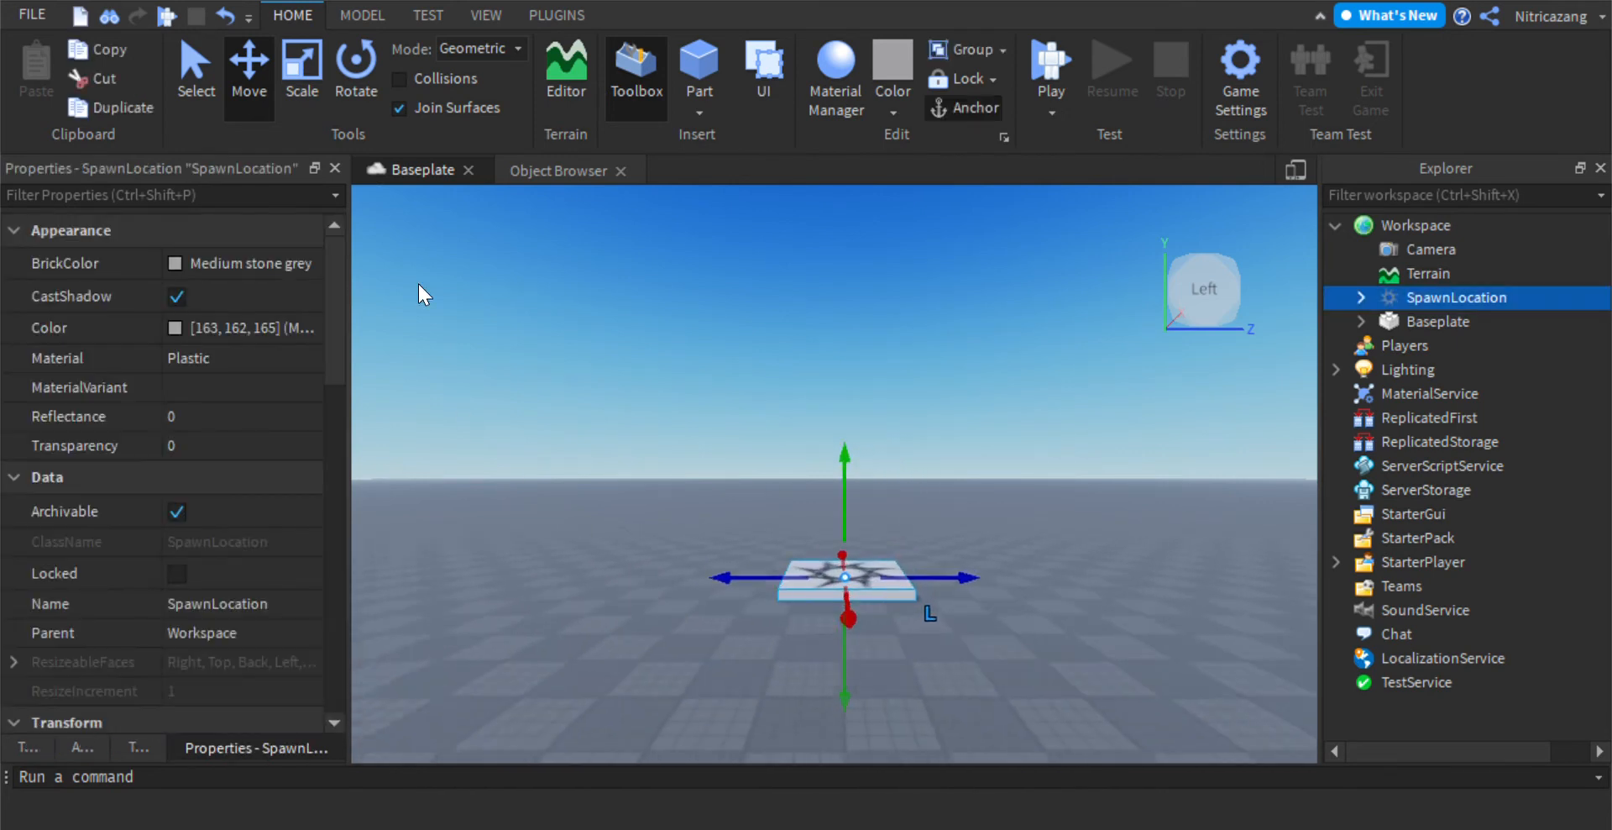
pyautogui.press('w')
pyautogui.press('s')
pyautogui.press('s')
pyautogui.click(486, 17)
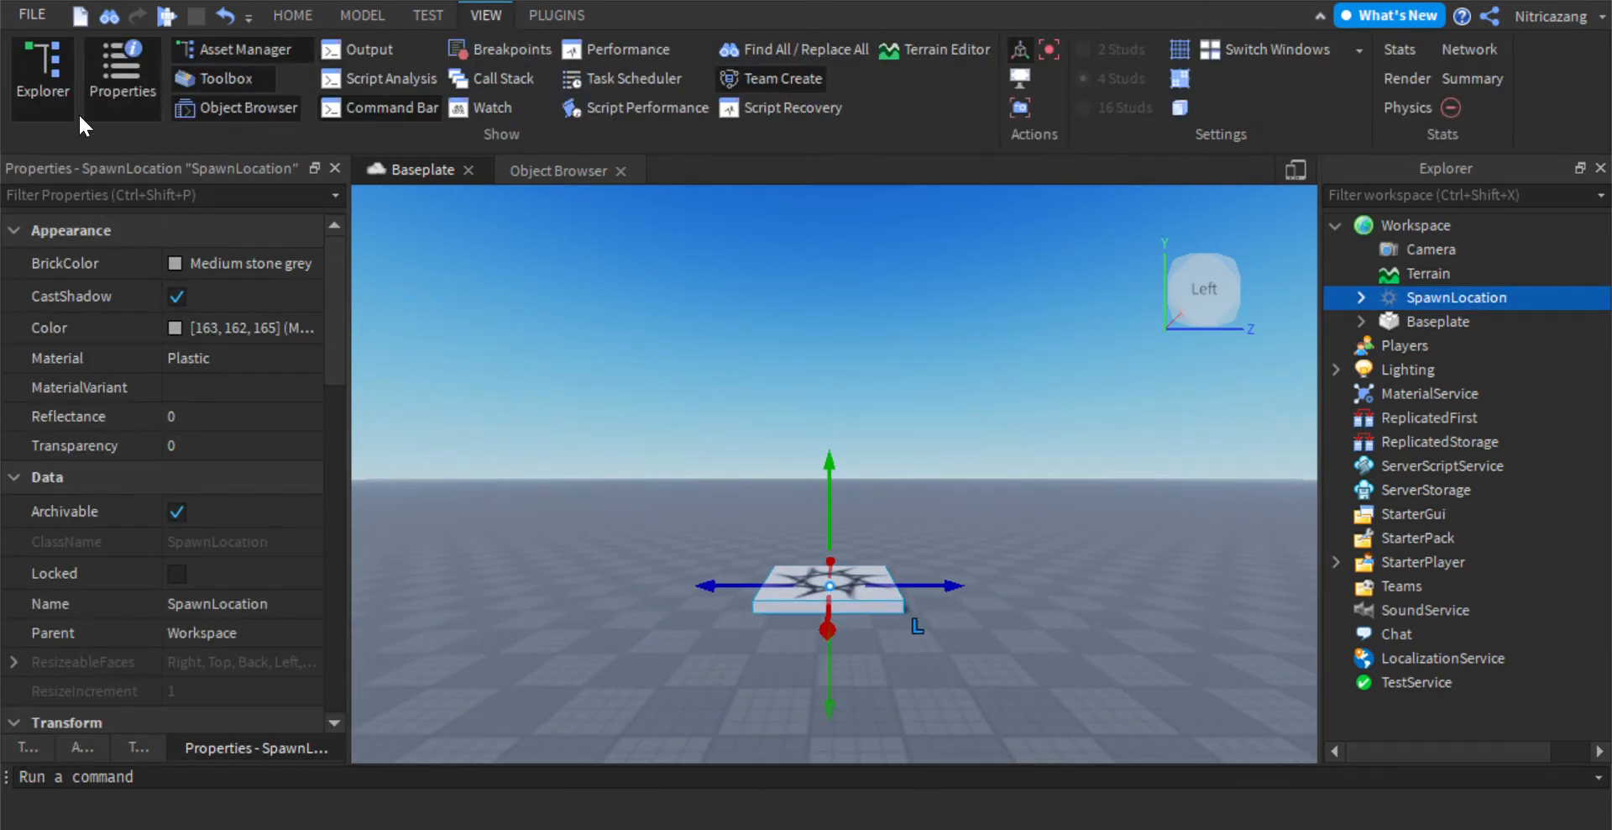
pyautogui.click(293, 17)
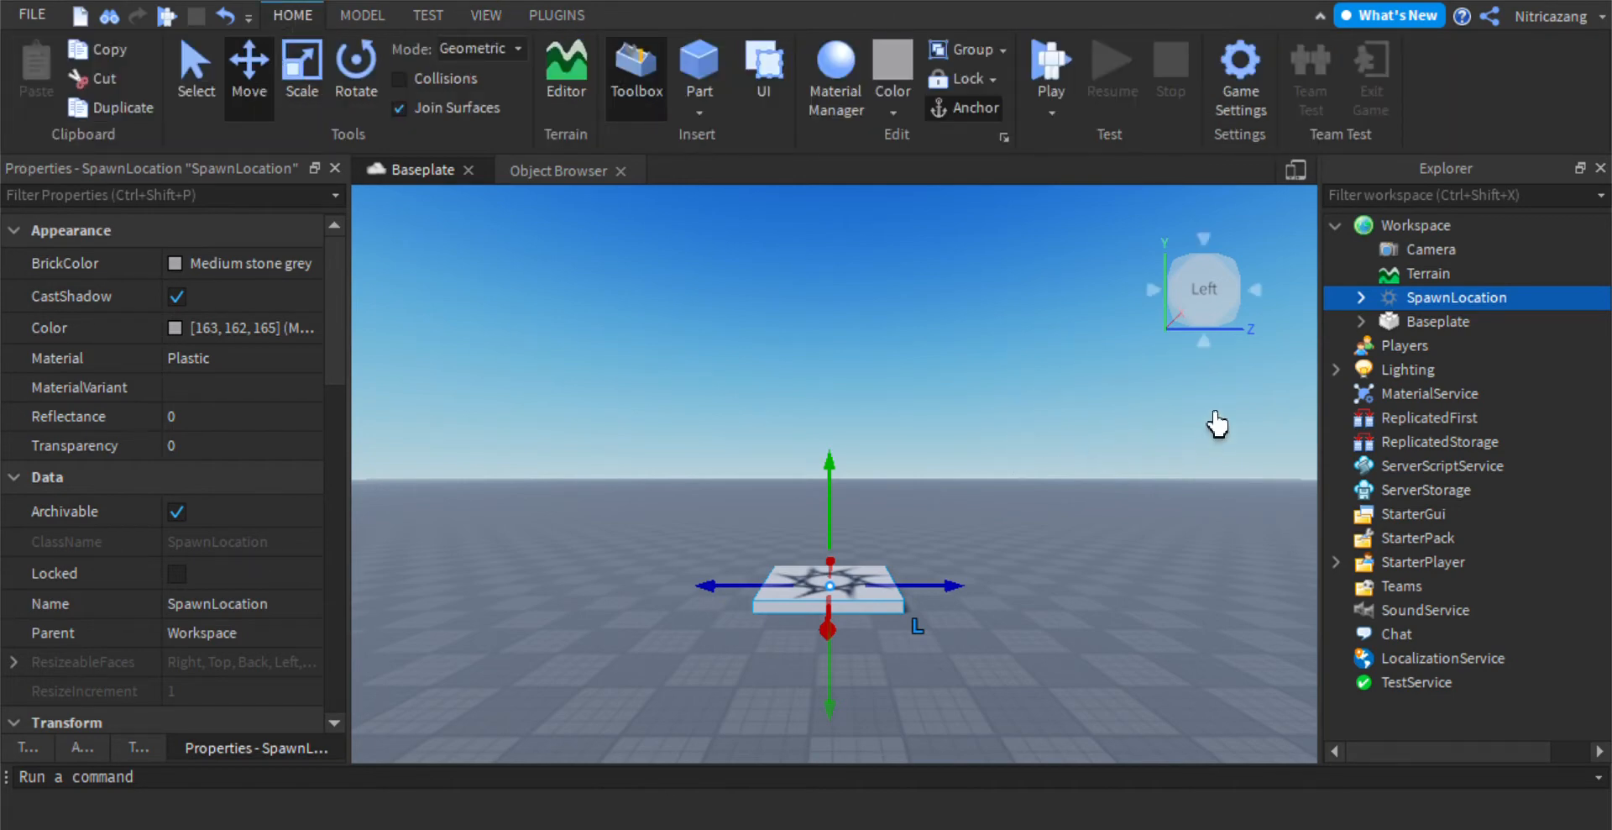
# - Add a ScreenGui under StarterGui and select it
pyautogui.click(1411, 514)
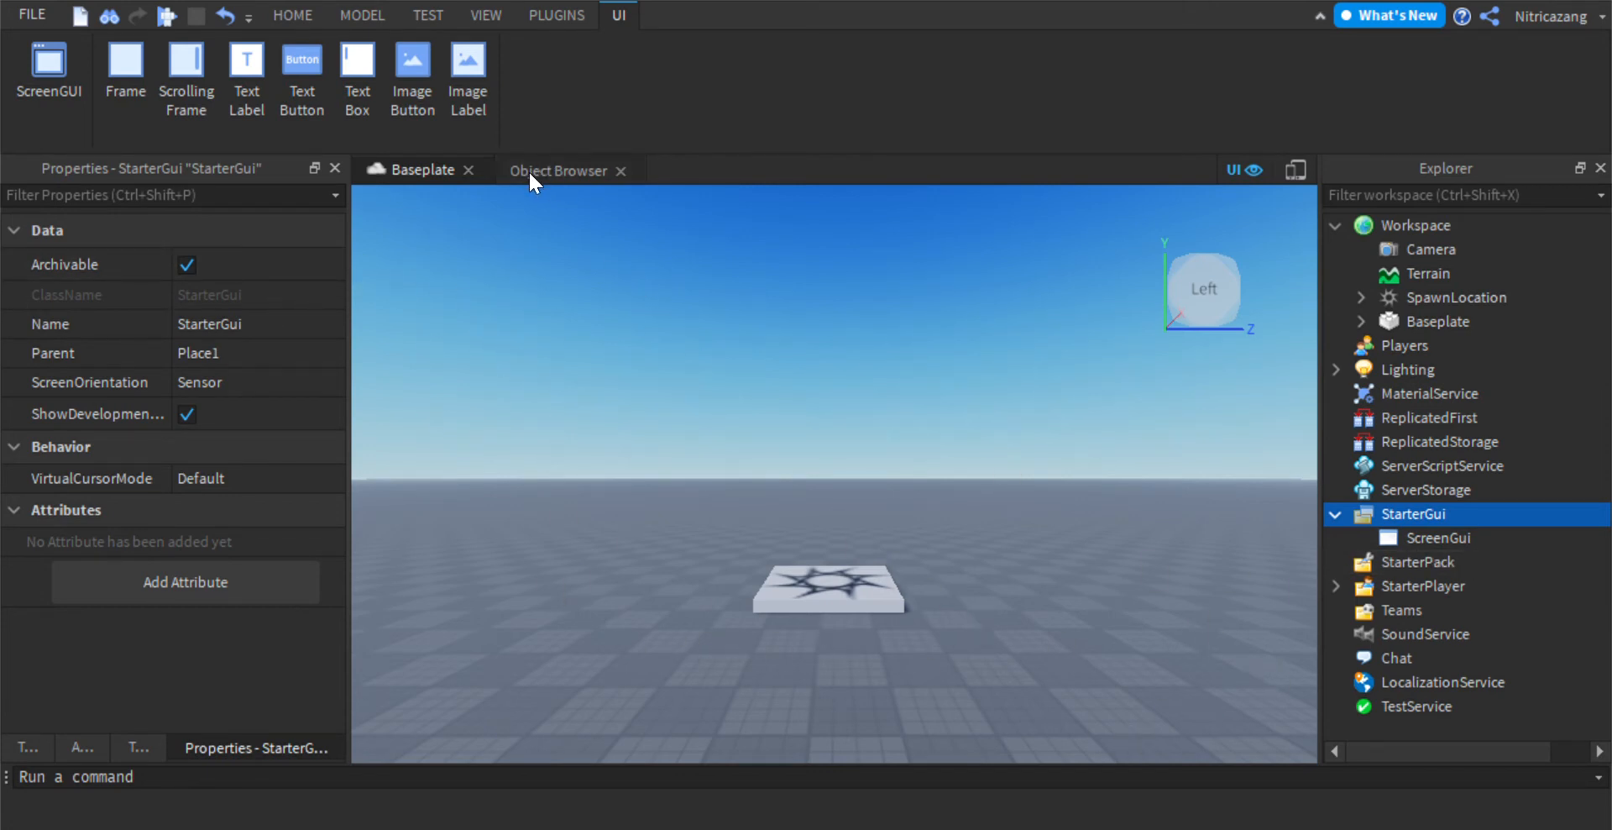
pyautogui.click(1428, 539)
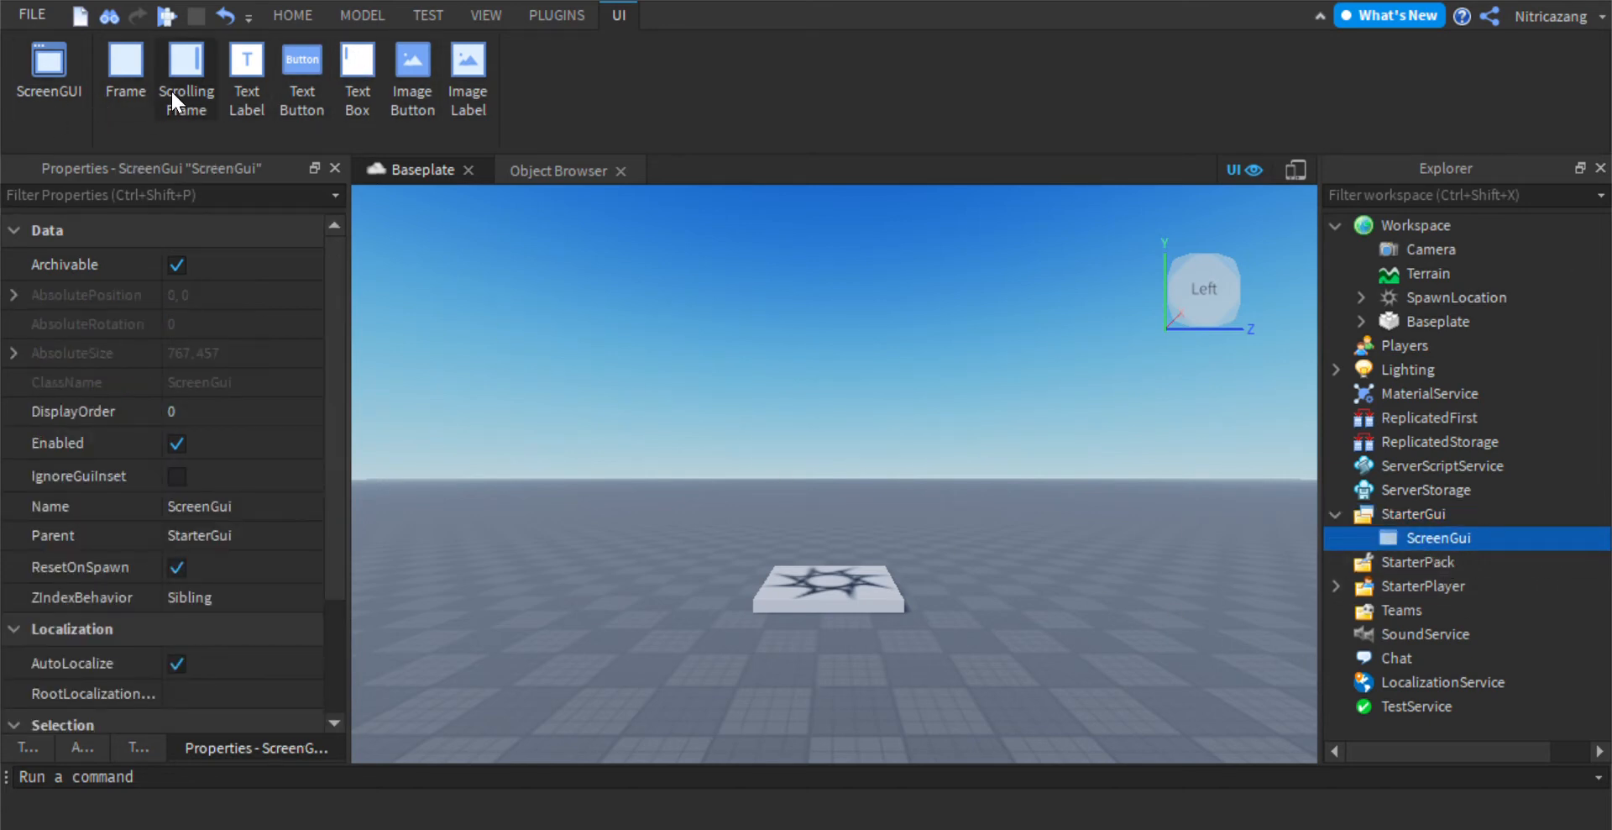
pyautogui.click(357, 80)
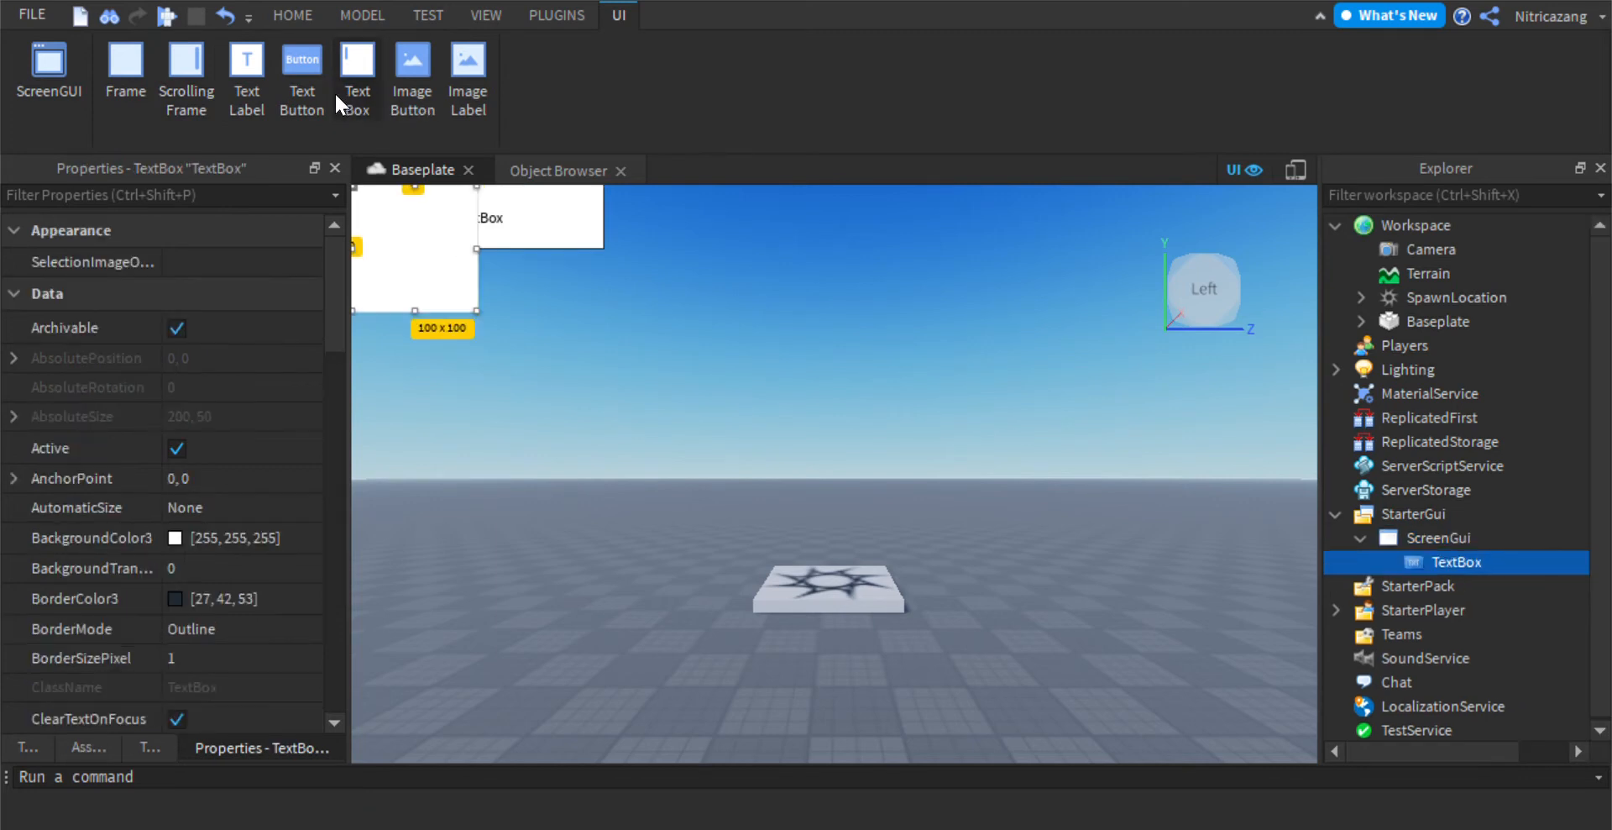
pyautogui.click(412, 80)
pyautogui.hotkey('ctrl', 'z')
pyautogui.hotkey('ctrl', 'z')
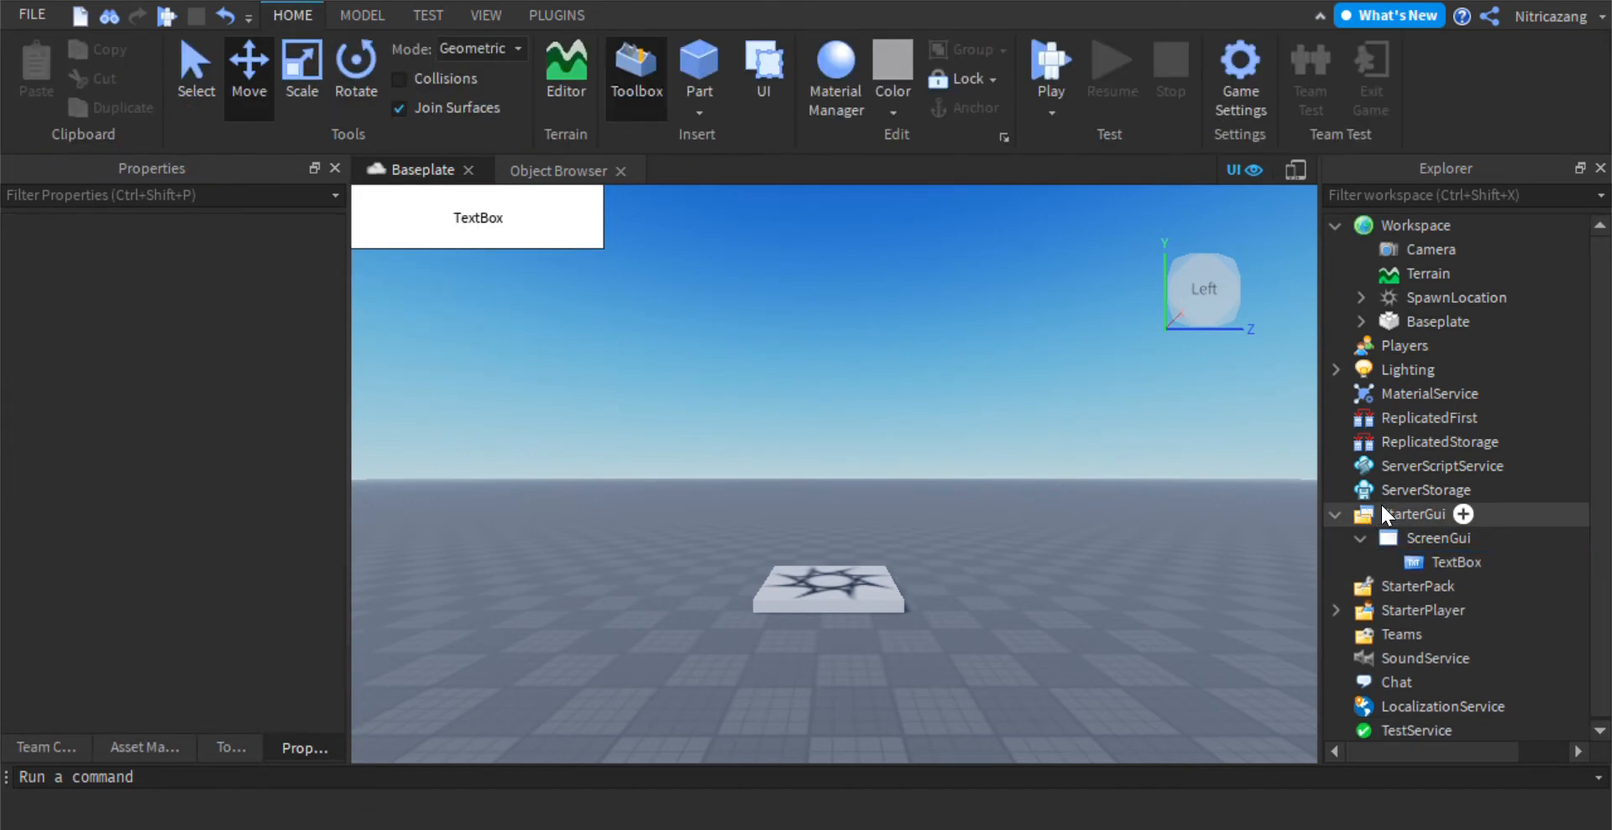
# - Insert a Frame inside the ScreenGui
pyautogui.click(1403, 538)
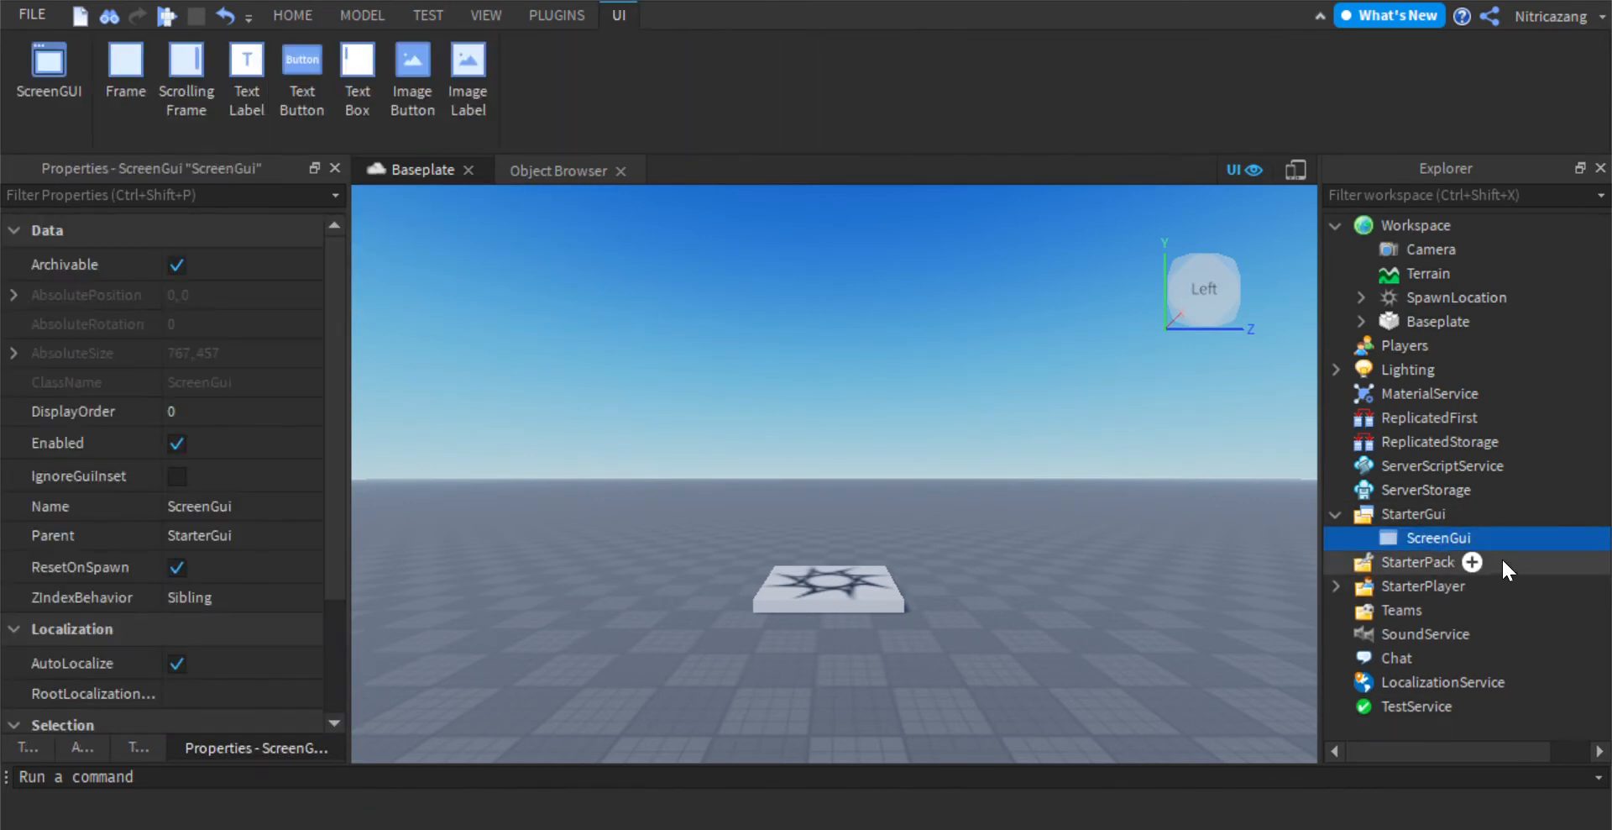
pyautogui.click(1390, 357)
pyautogui.click(456, 296)
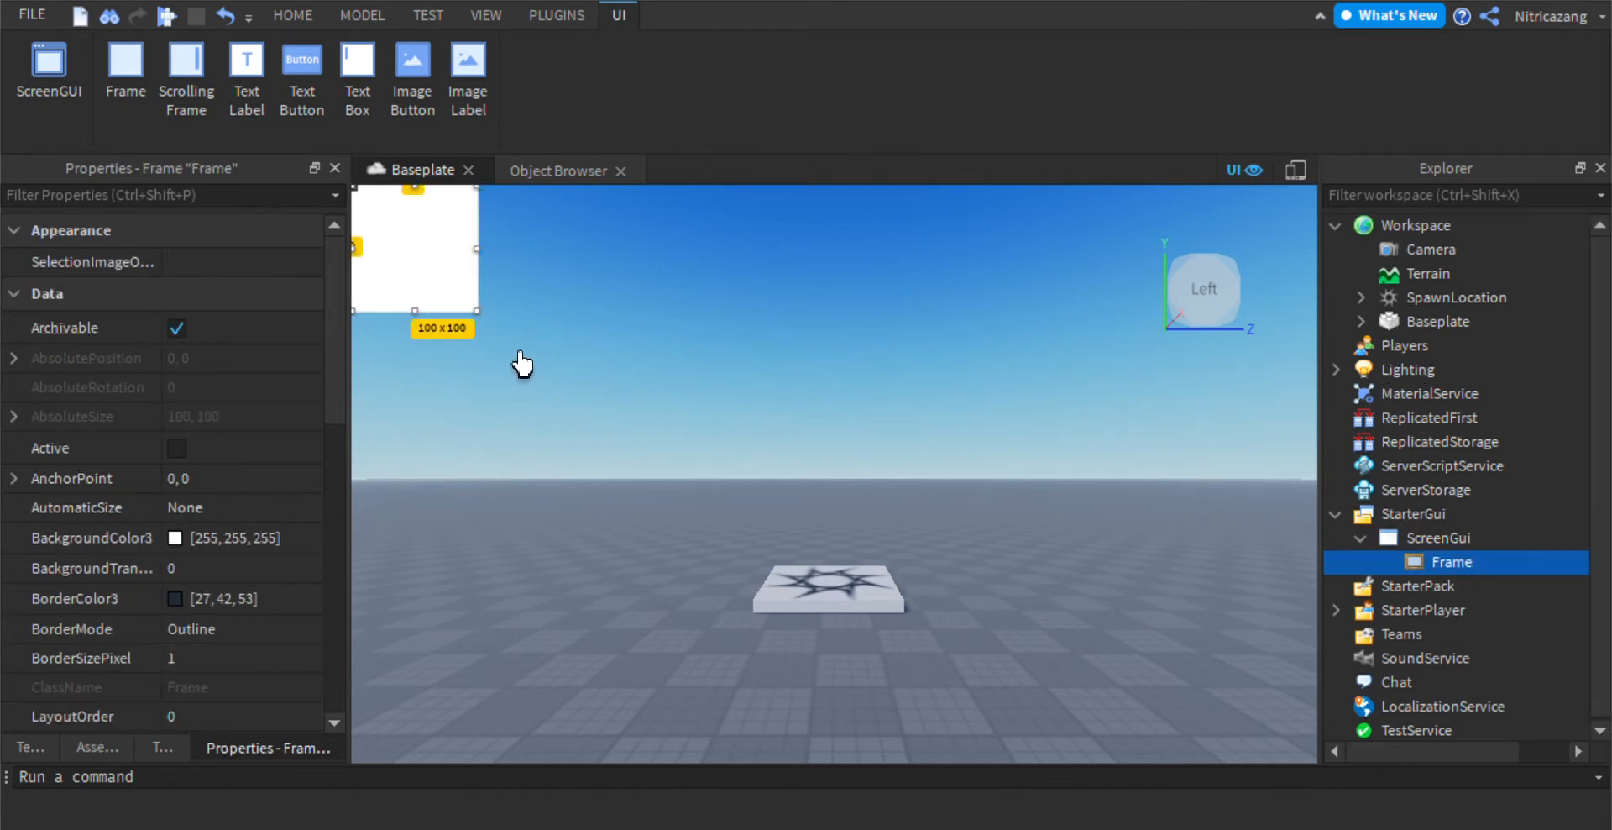
# - Enlarge the Frame to 767 x 457 pixels so it covers the whole viewport
pyautogui.click(517, 352)
pyautogui.click(1414, 563)
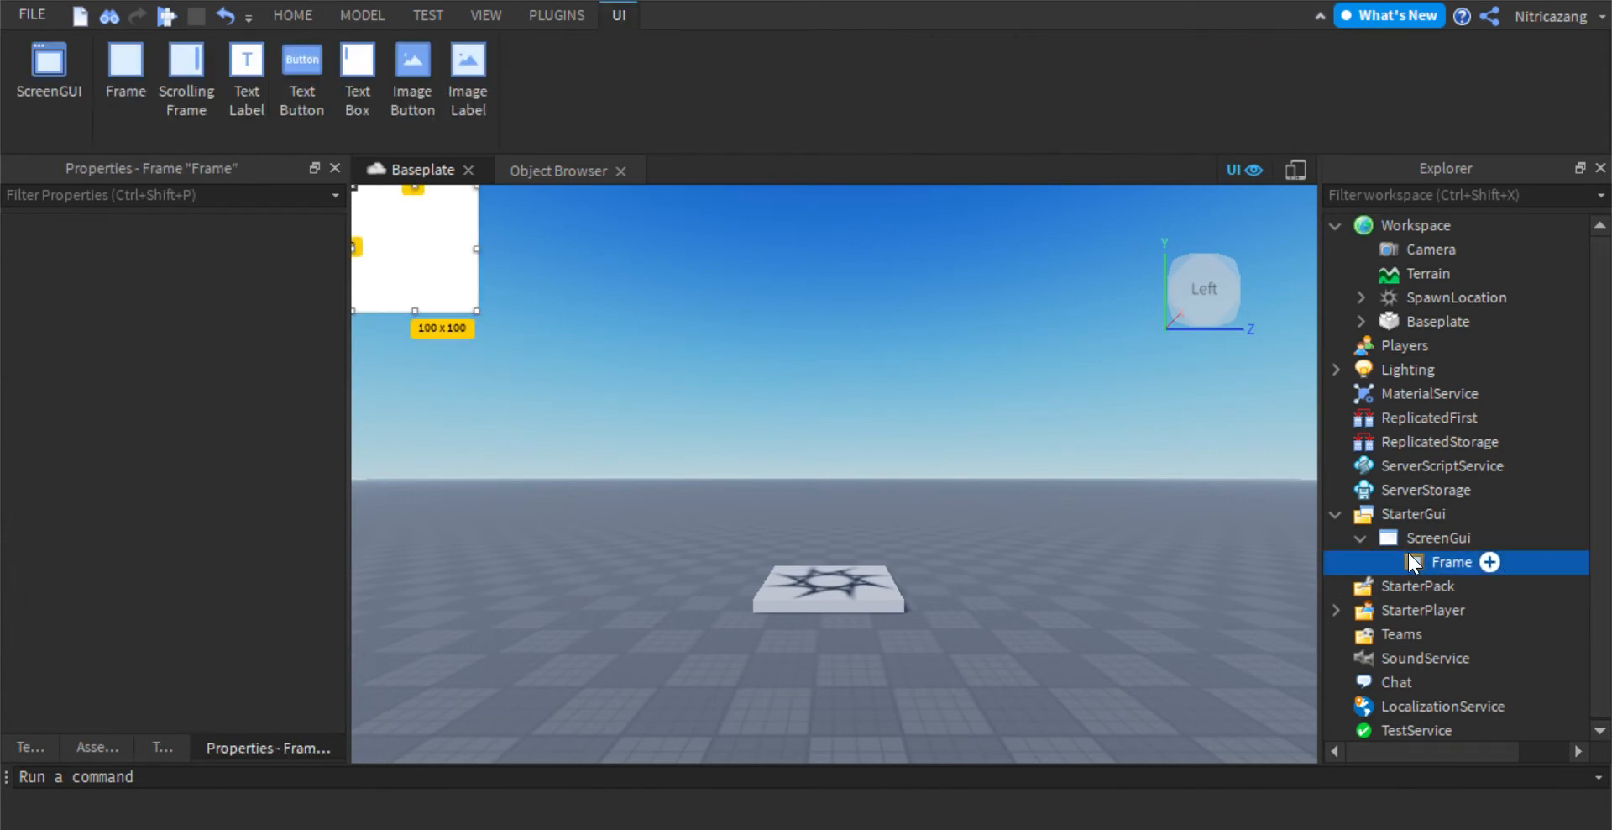
pyautogui.moveTo(517, 352); pyautogui.dragTo(1252, 774)
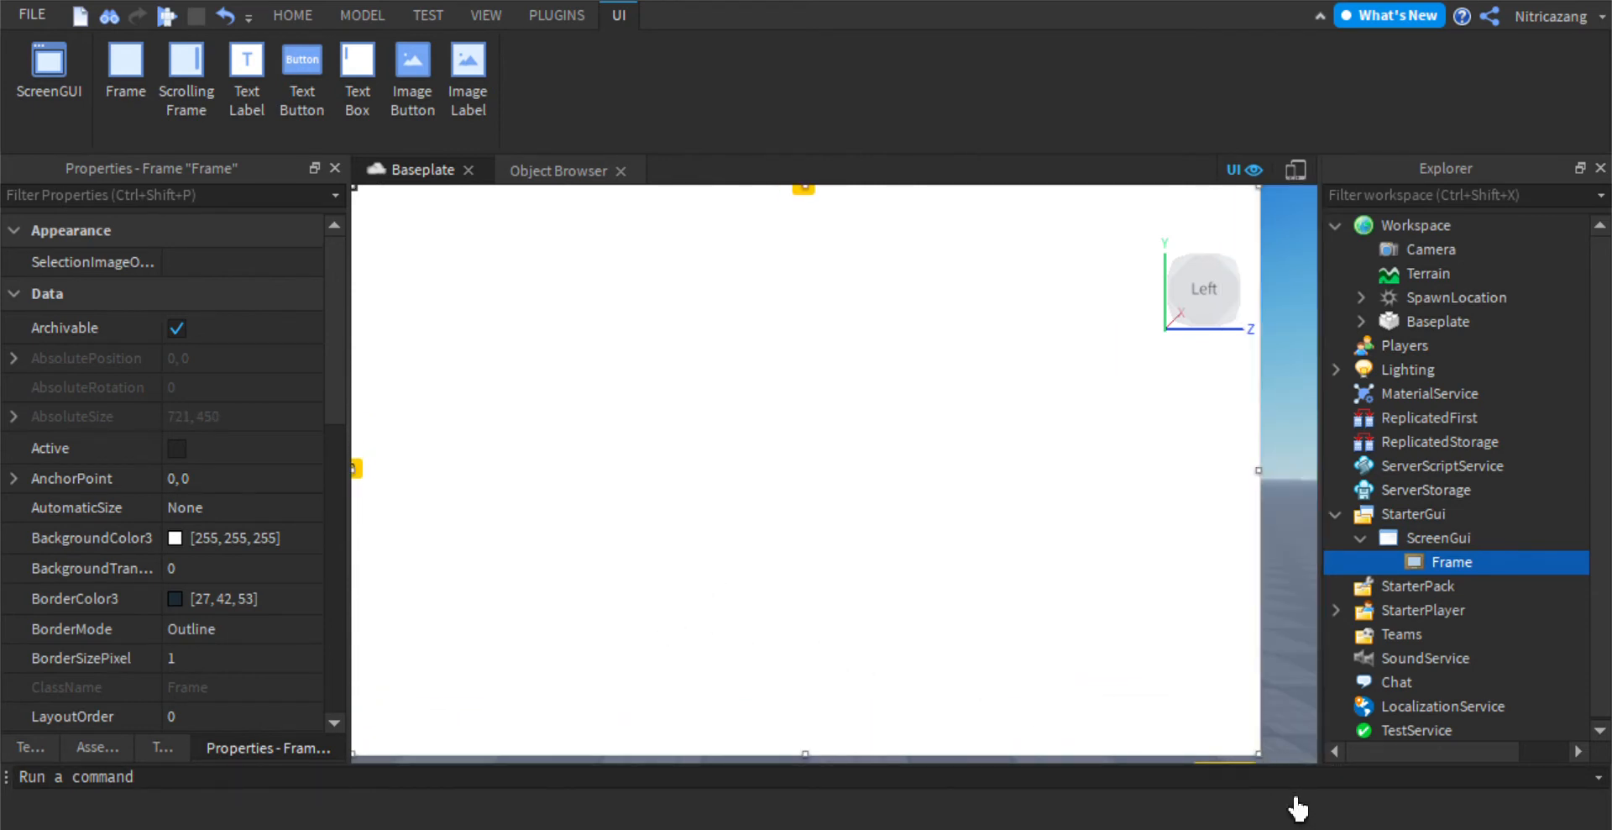
pyautogui.moveTo(1298, 795); pyautogui.dragTo(1354, 826)
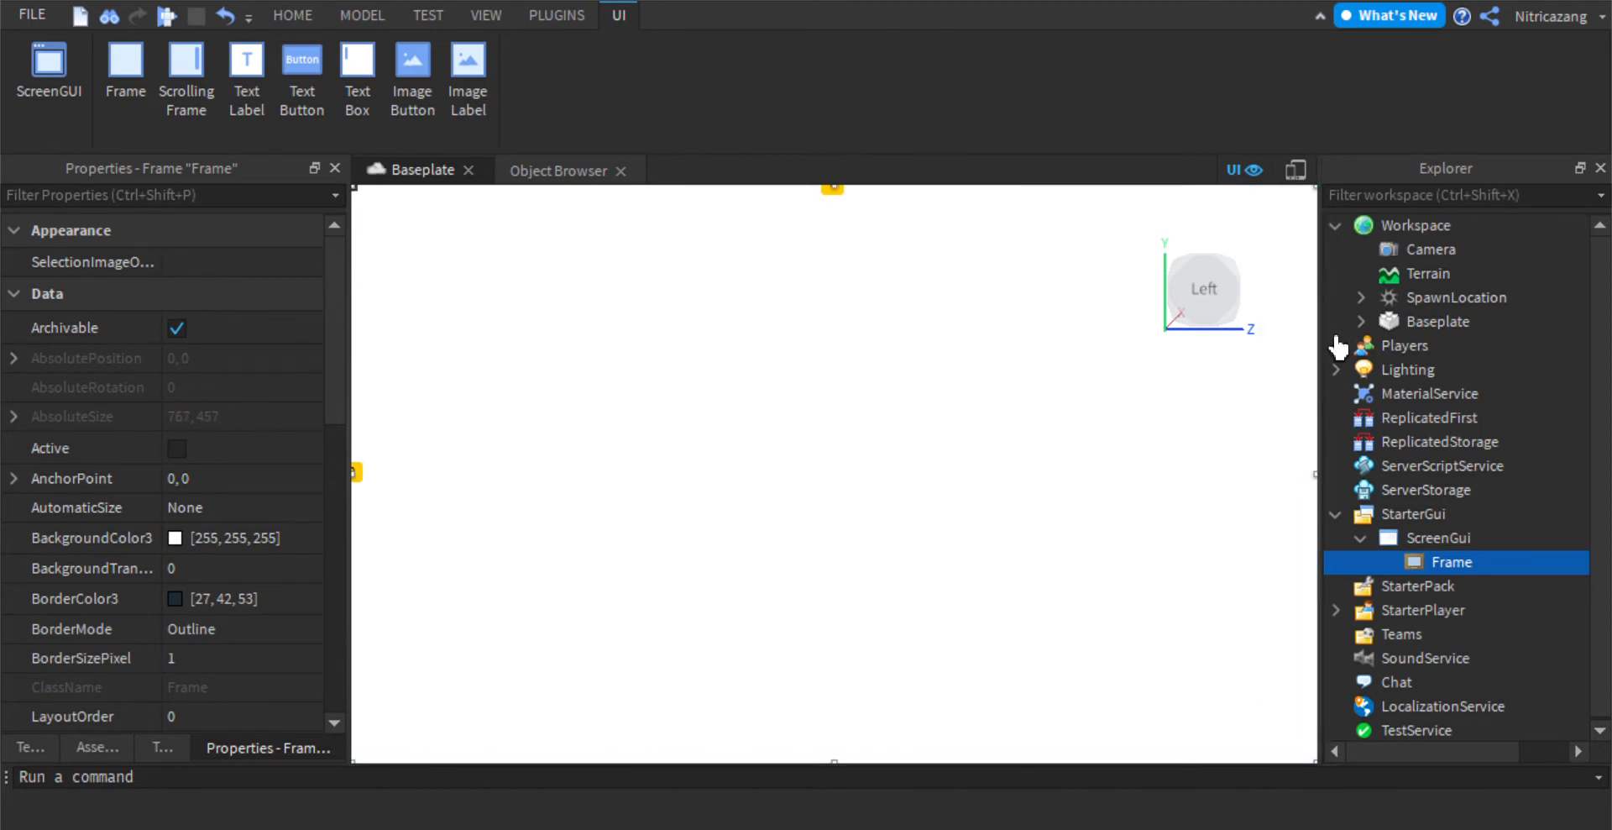
# - Insert a TextLabel inside the Frame
pyautogui.moveTo(1458, 566)
pyautogui.click(1392, 342)
pyautogui.press('F5')
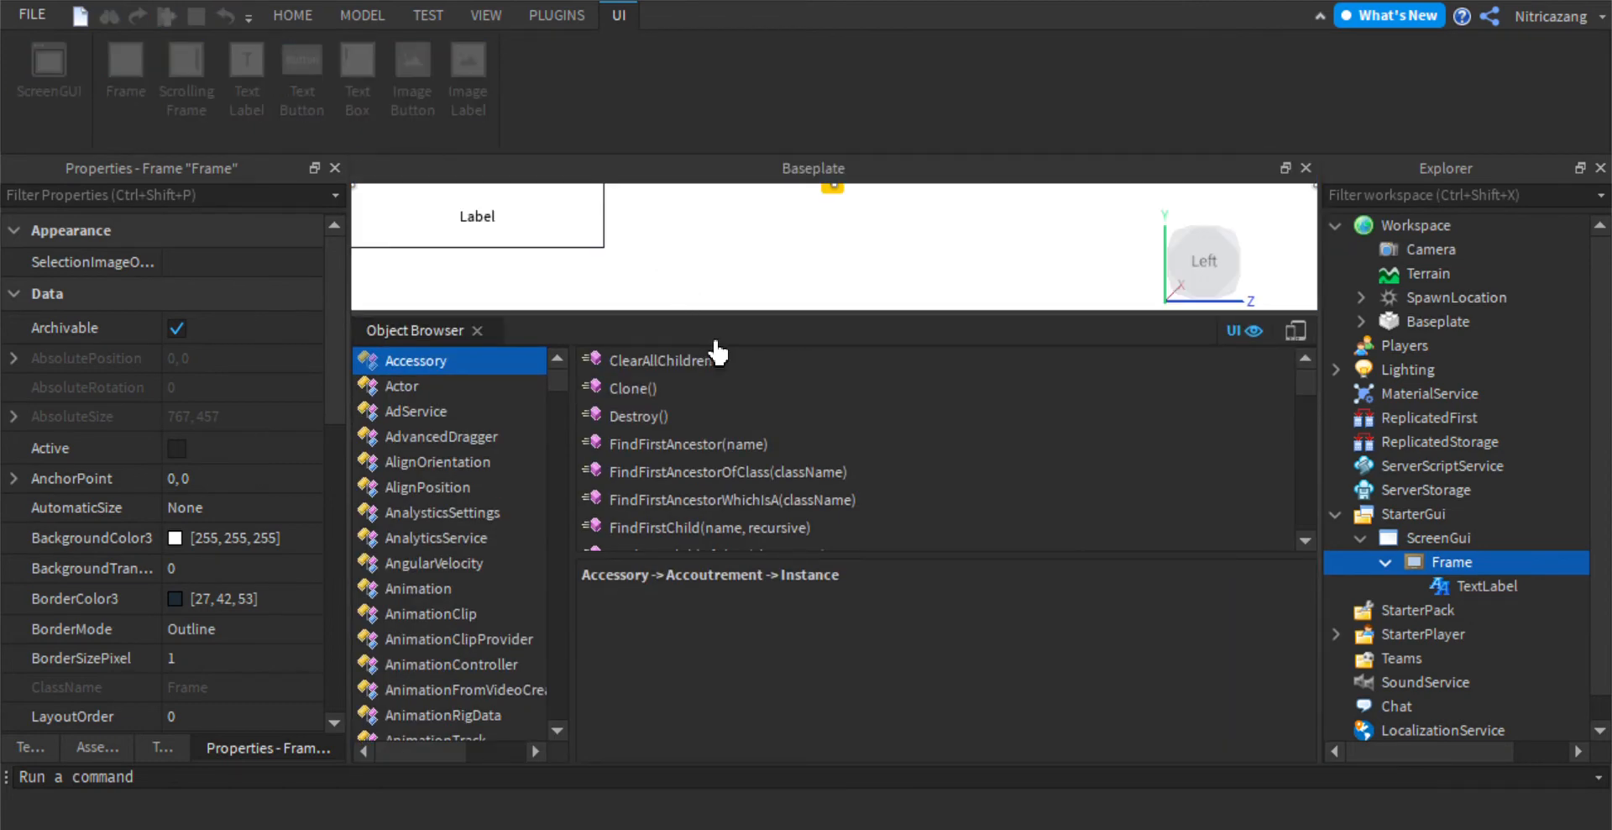
# - Close the Object Browser and enlarge the Baseplate viewport over the freed space
pyautogui.moveTo(694, 327); pyautogui.dragTo(728, 718)
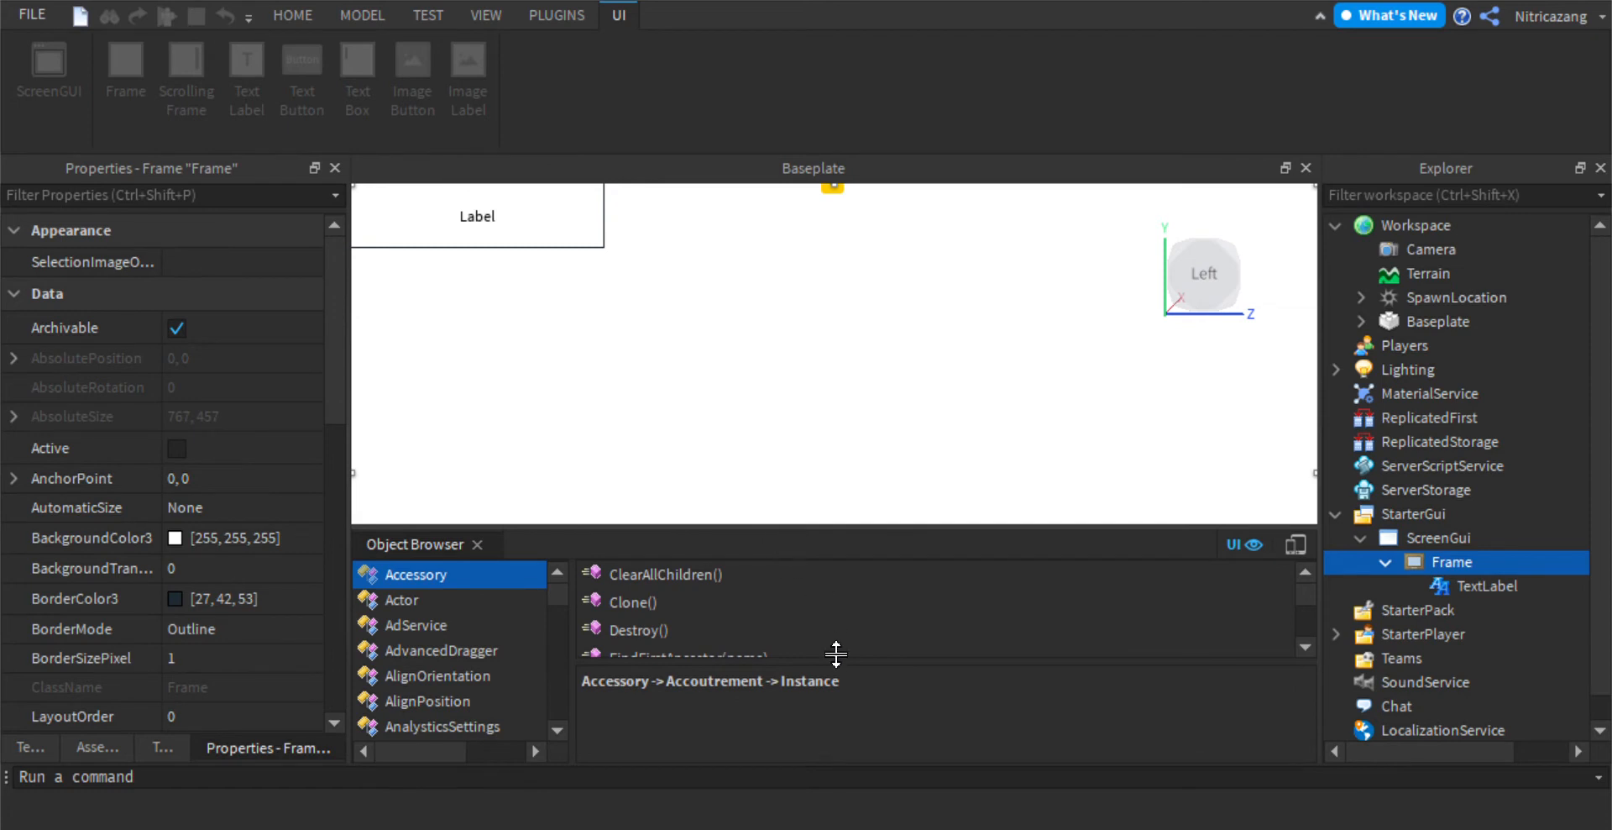
pyautogui.click(477, 544)
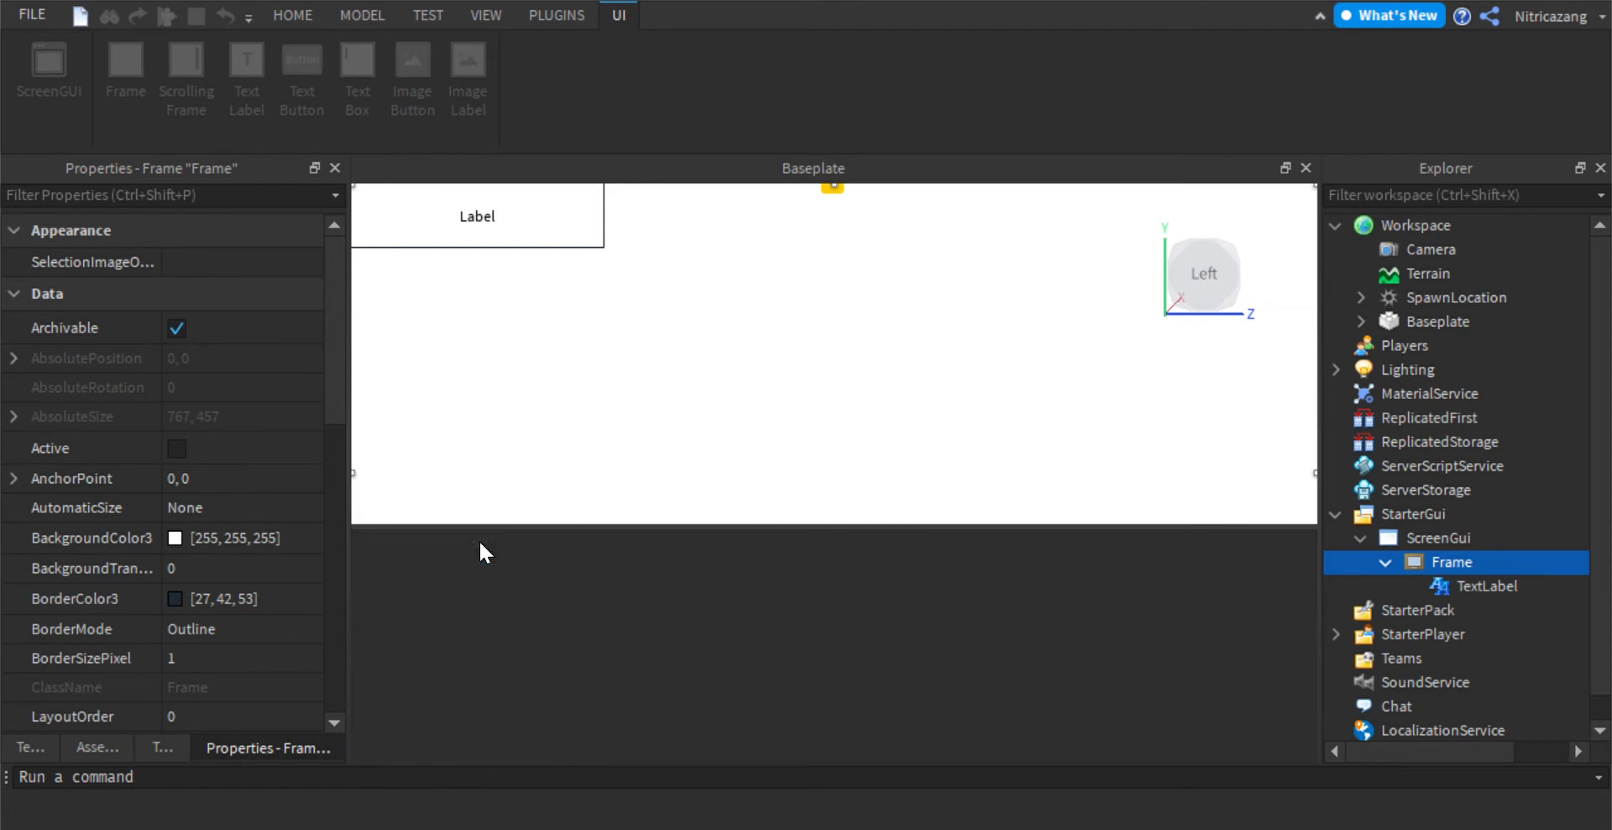
pyautogui.moveTo(907, 531); pyautogui.dragTo(997, 798)
# - Move the TextLabel to about 243, 160 in the Frame and set its text to "Fight"
pyautogui.click(1464, 585)
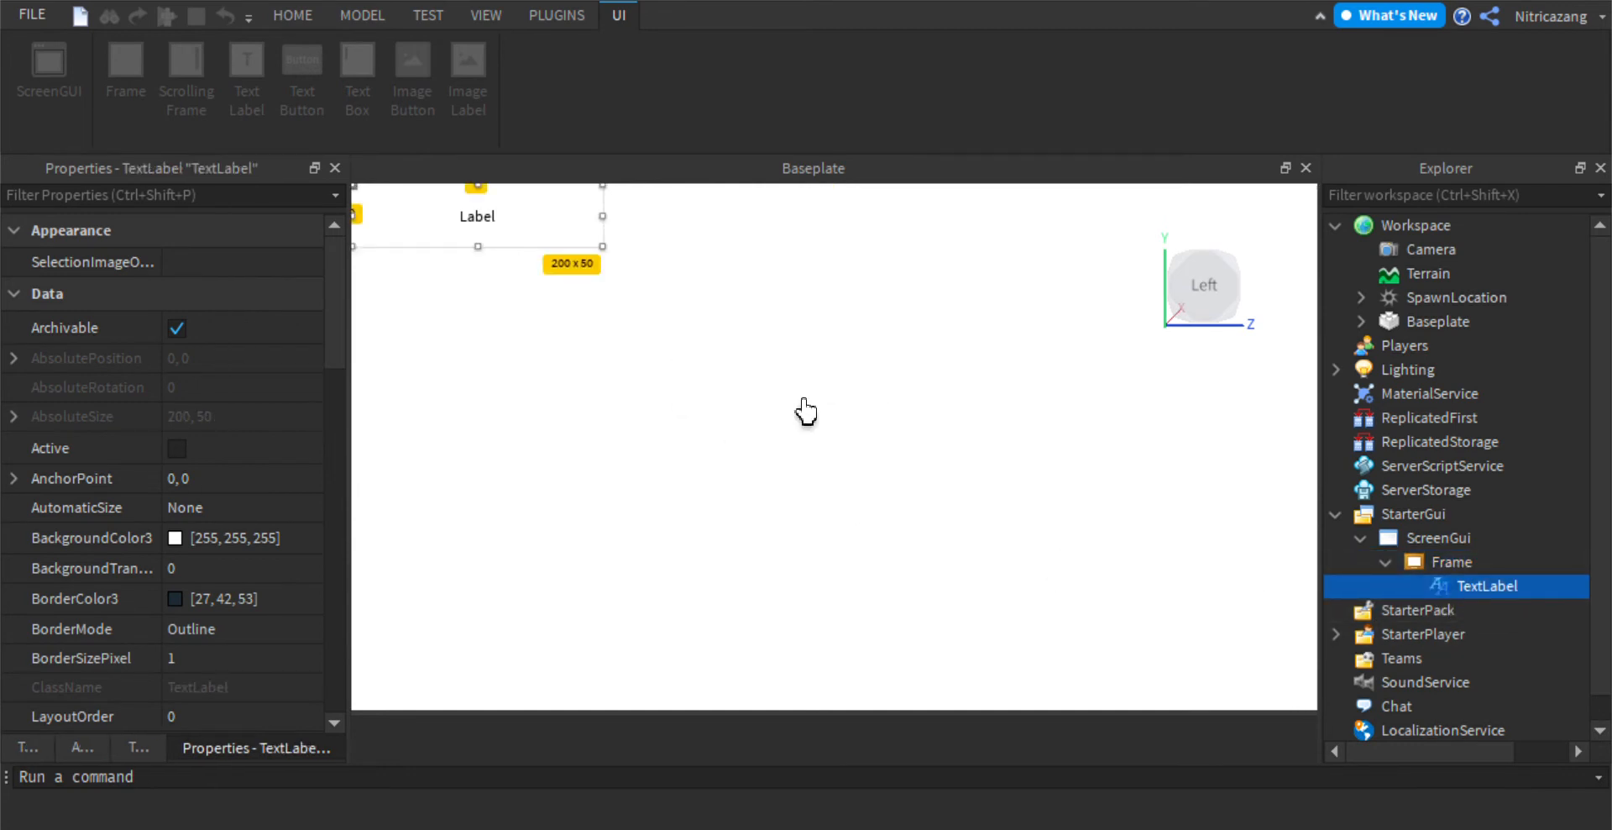
pyautogui.scroll(-10, 178, 452)
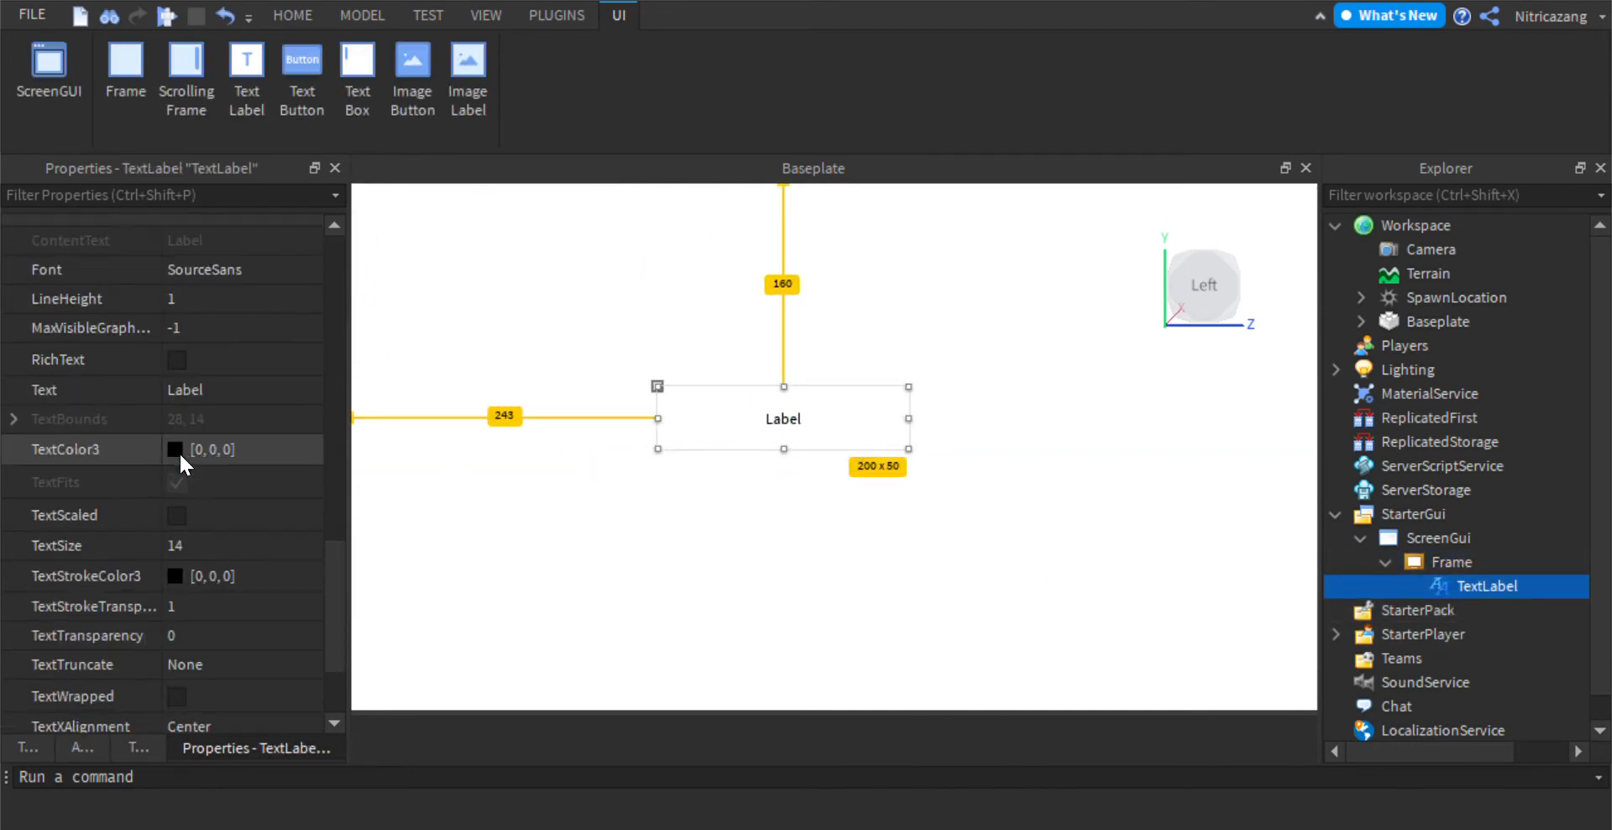
pyautogui.click(214, 249)
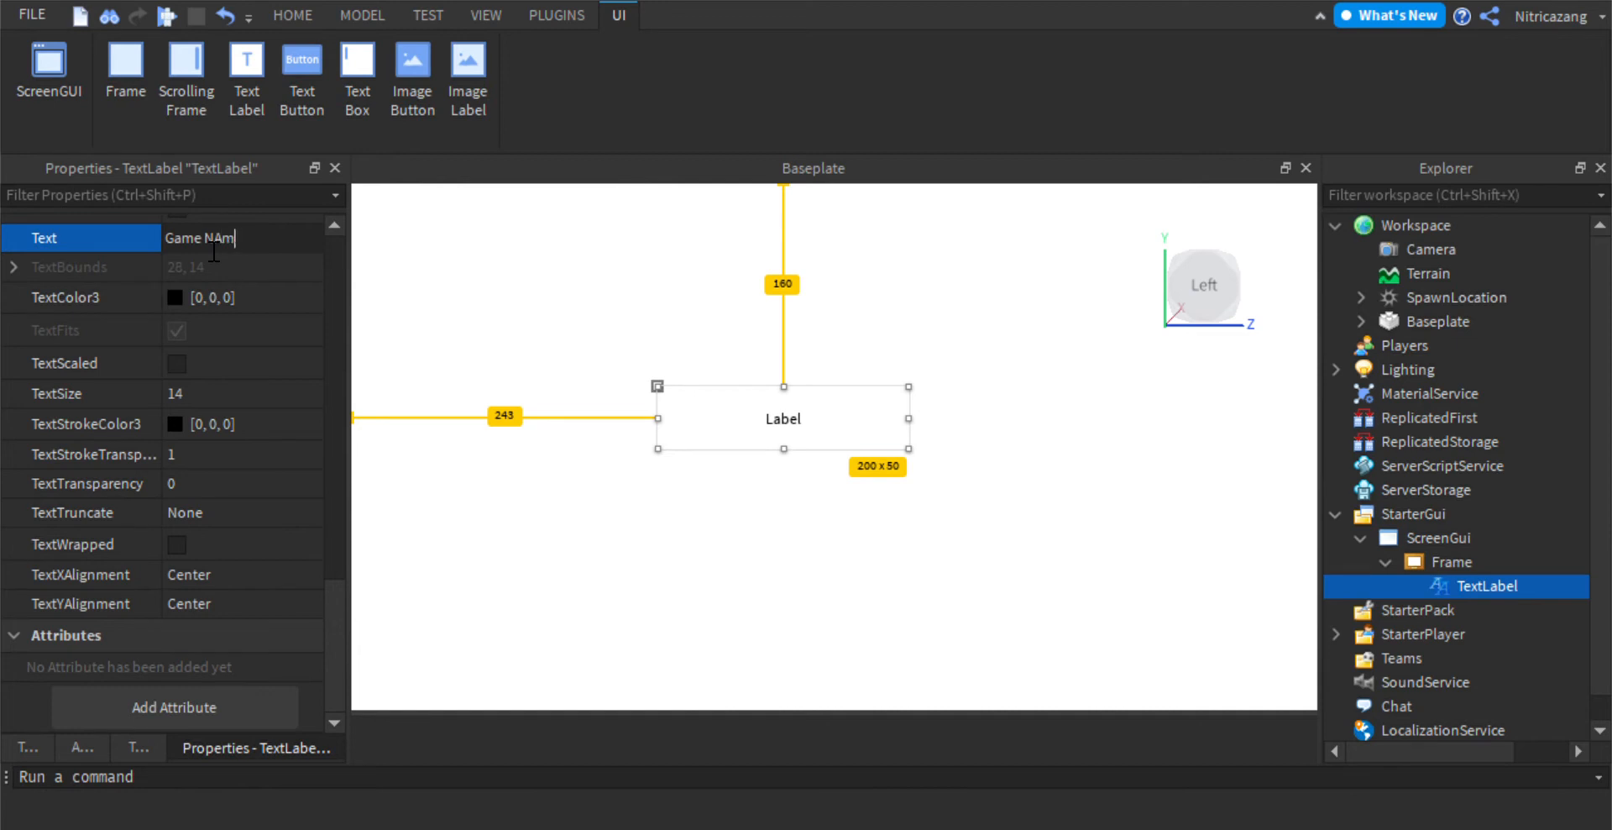
pyautogui.write('ight')
pyautogui.press('Return')
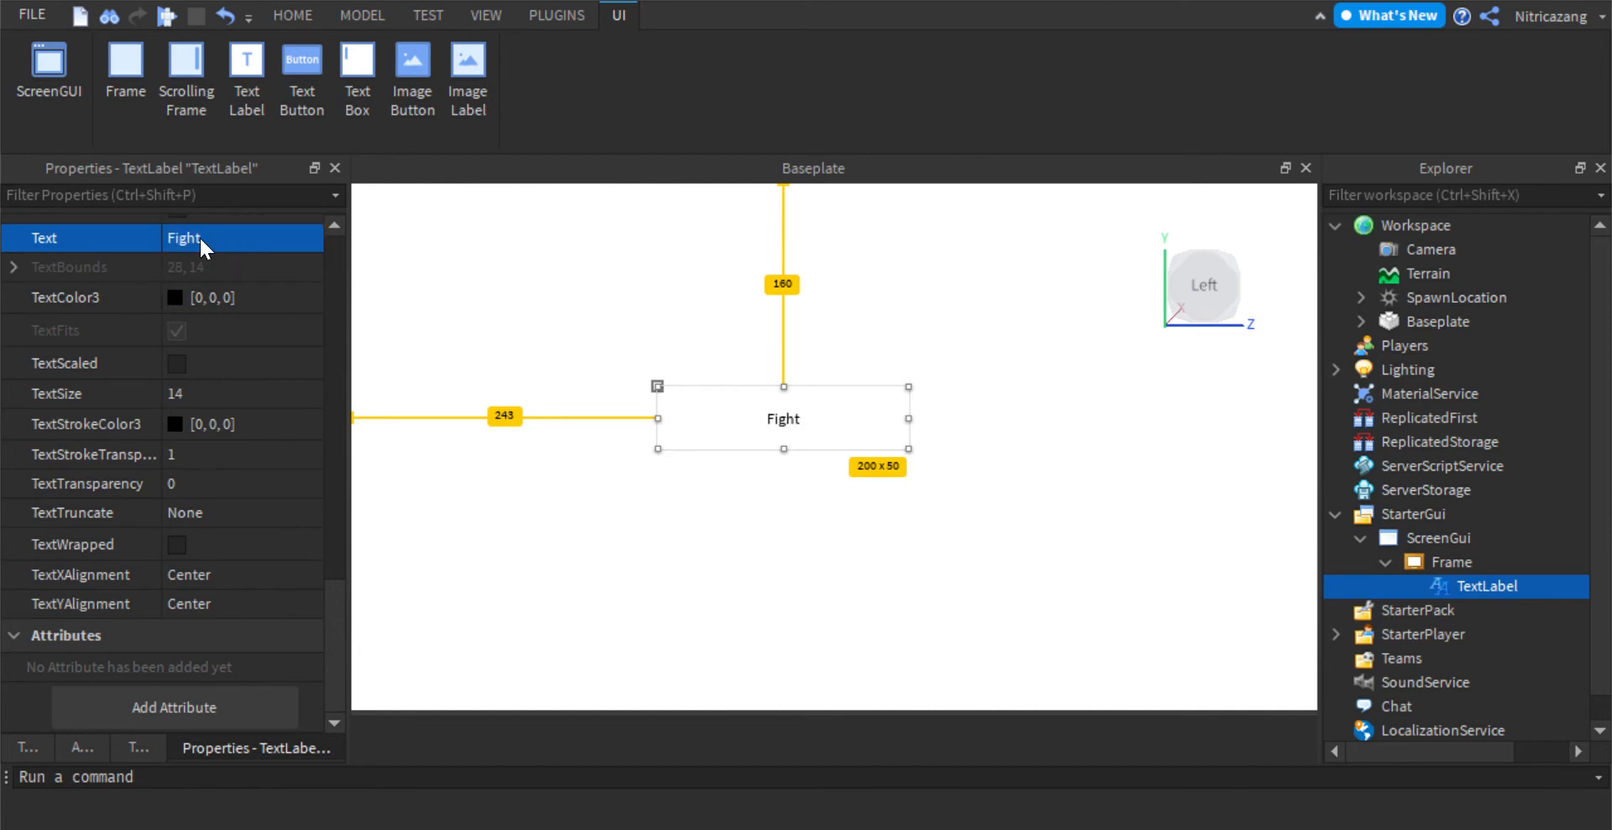
# - Set the TextLabel's text color to green [0, 170, 0]
pyautogui.scroll(10, 113, 326)
pyautogui.scroll(-8, 174, 373)
pyautogui.scroll(-5, 174, 392)
pyautogui.click(176, 304)
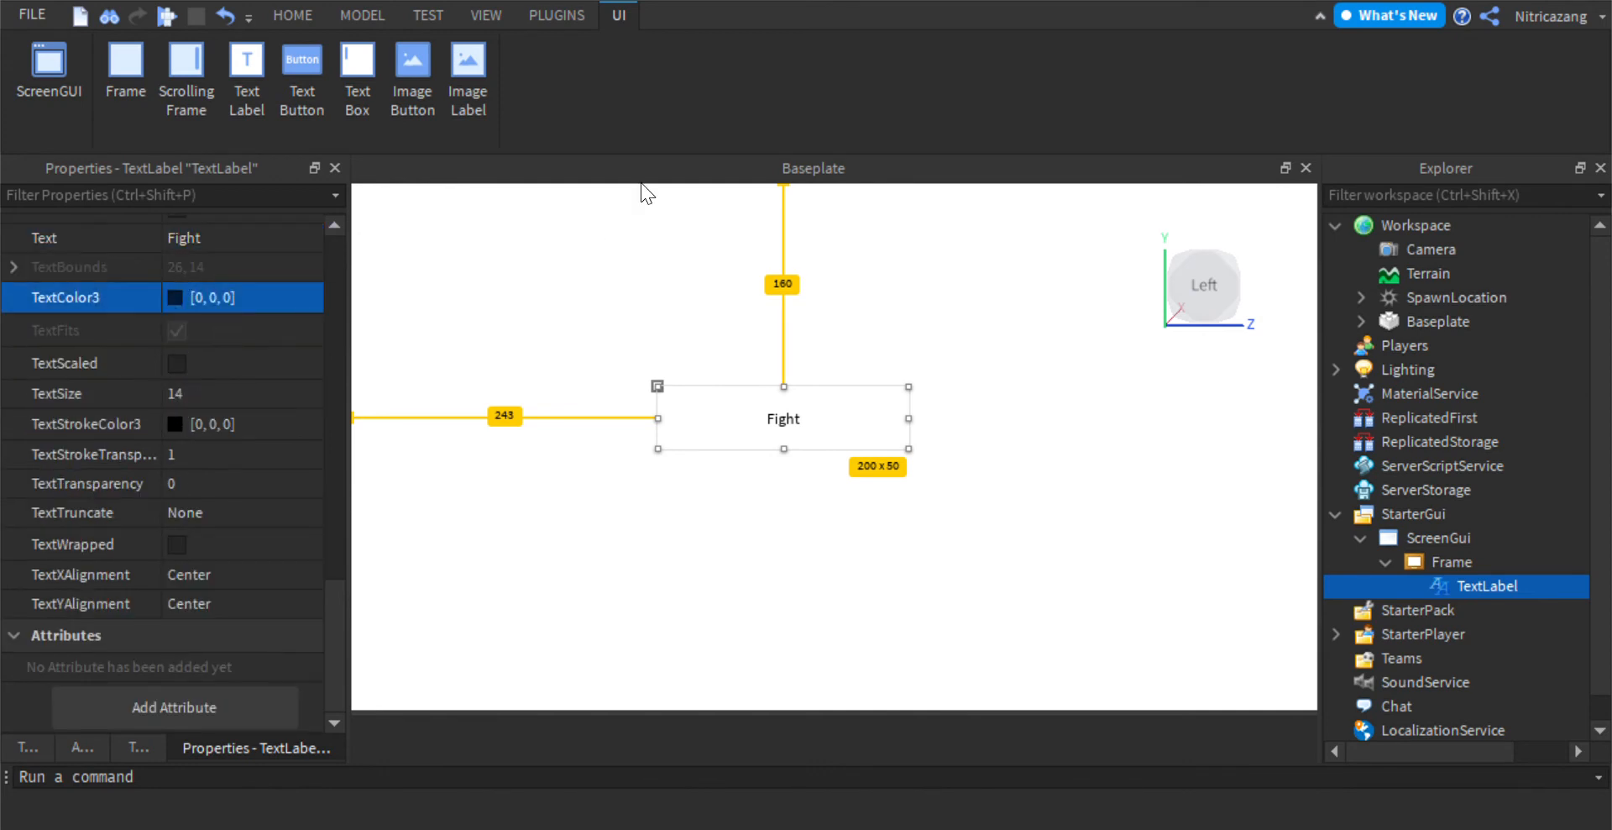
pyautogui.scroll(3, 98, 386)
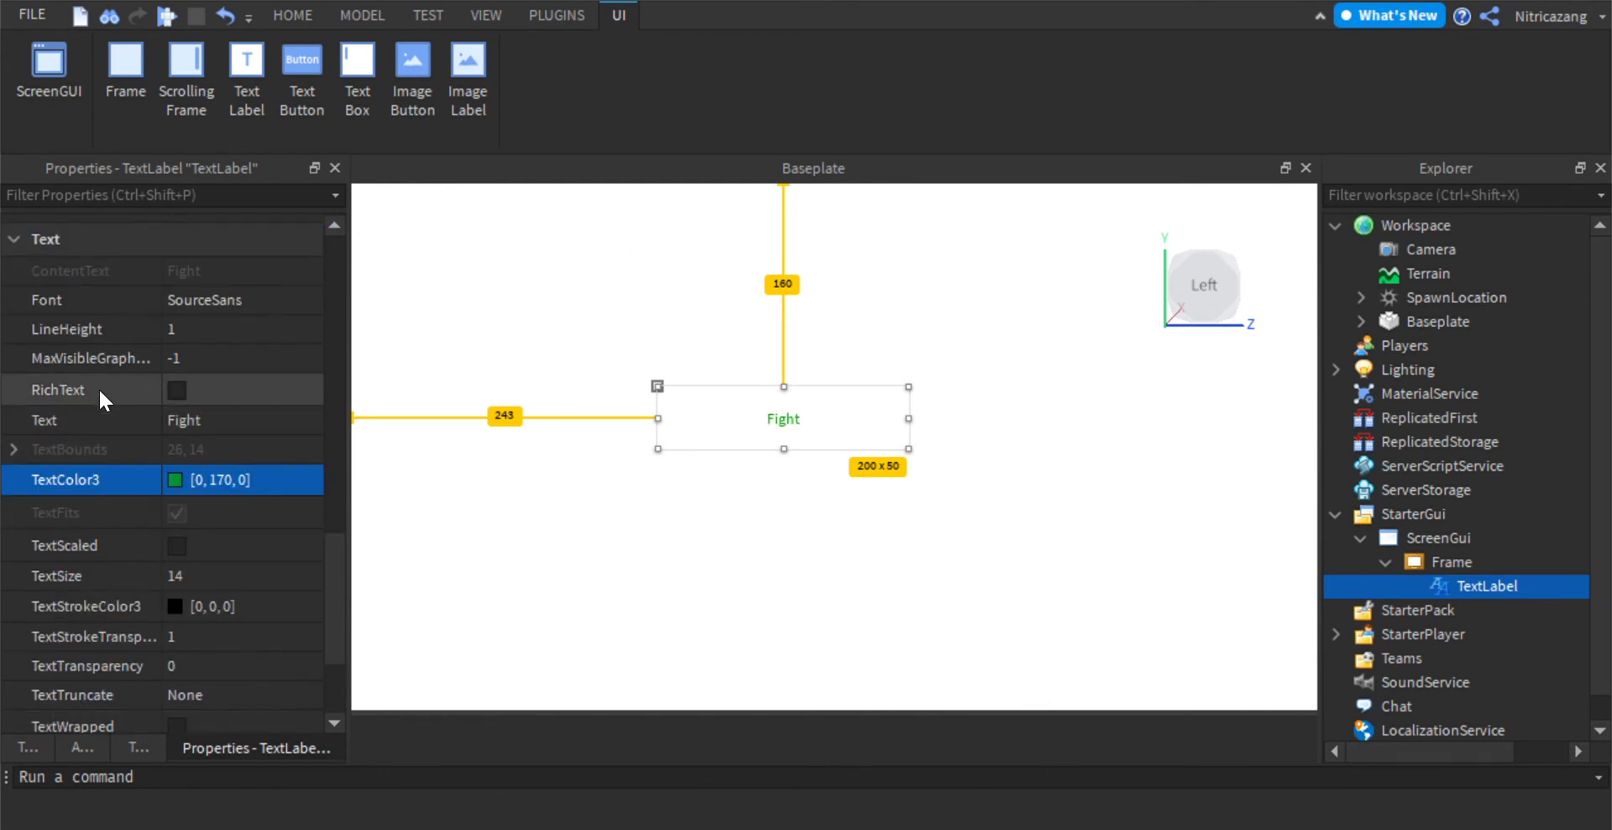
# - Change the TextLabel's font to Code
pyautogui.click(204, 418)
pyautogui.click(232, 308)
pyautogui.click(228, 390)
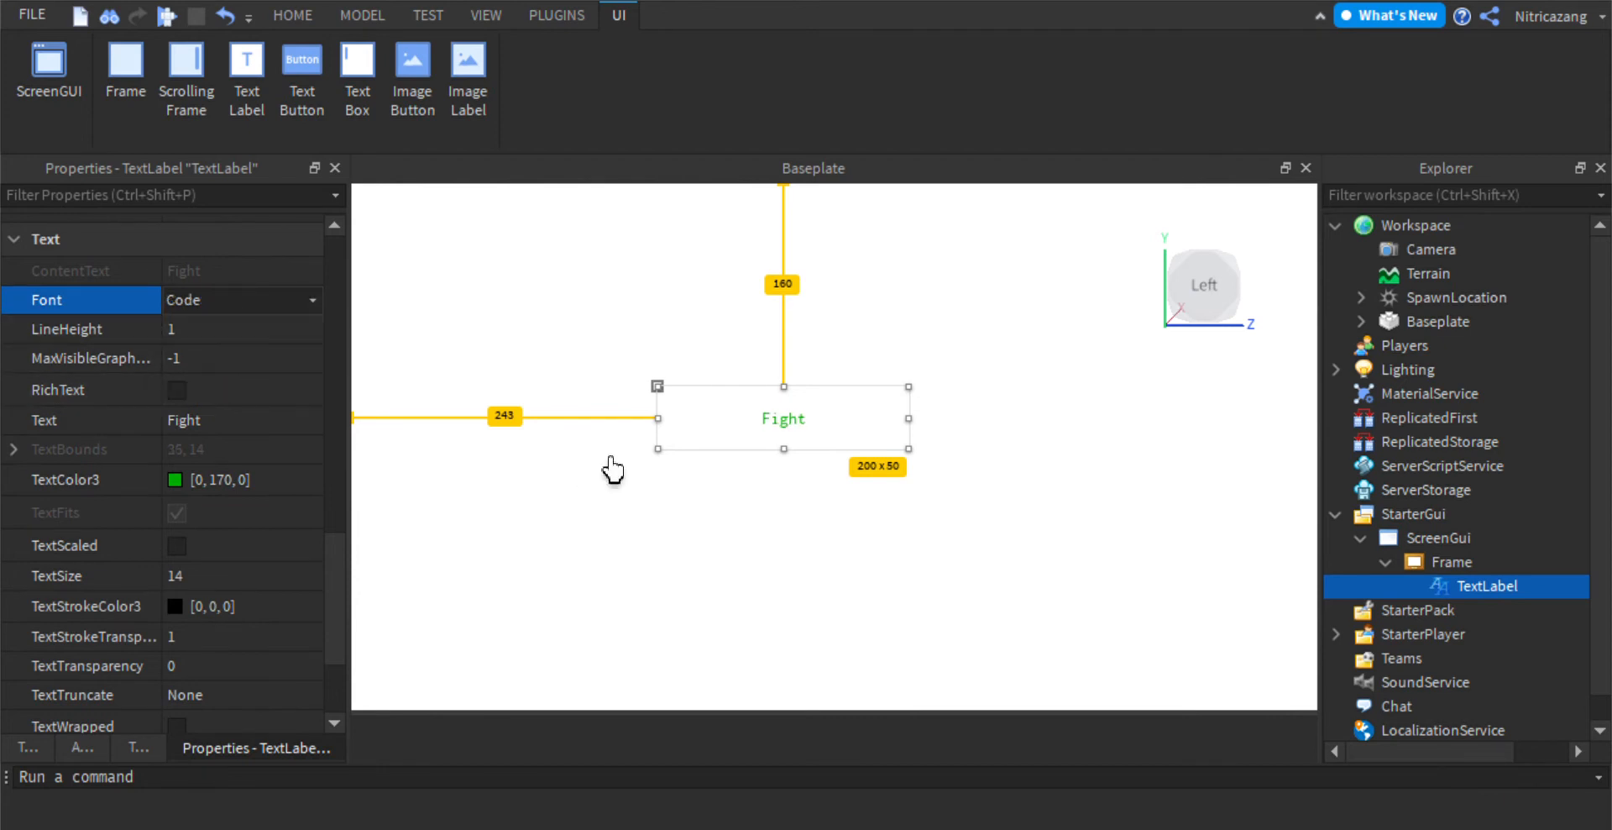
# - Set the TextLabel's background color to red [255, 0, 0] and move the label up to about 243, 128
pyautogui.scroll(5, 252, 412)
pyautogui.click(170, 546)
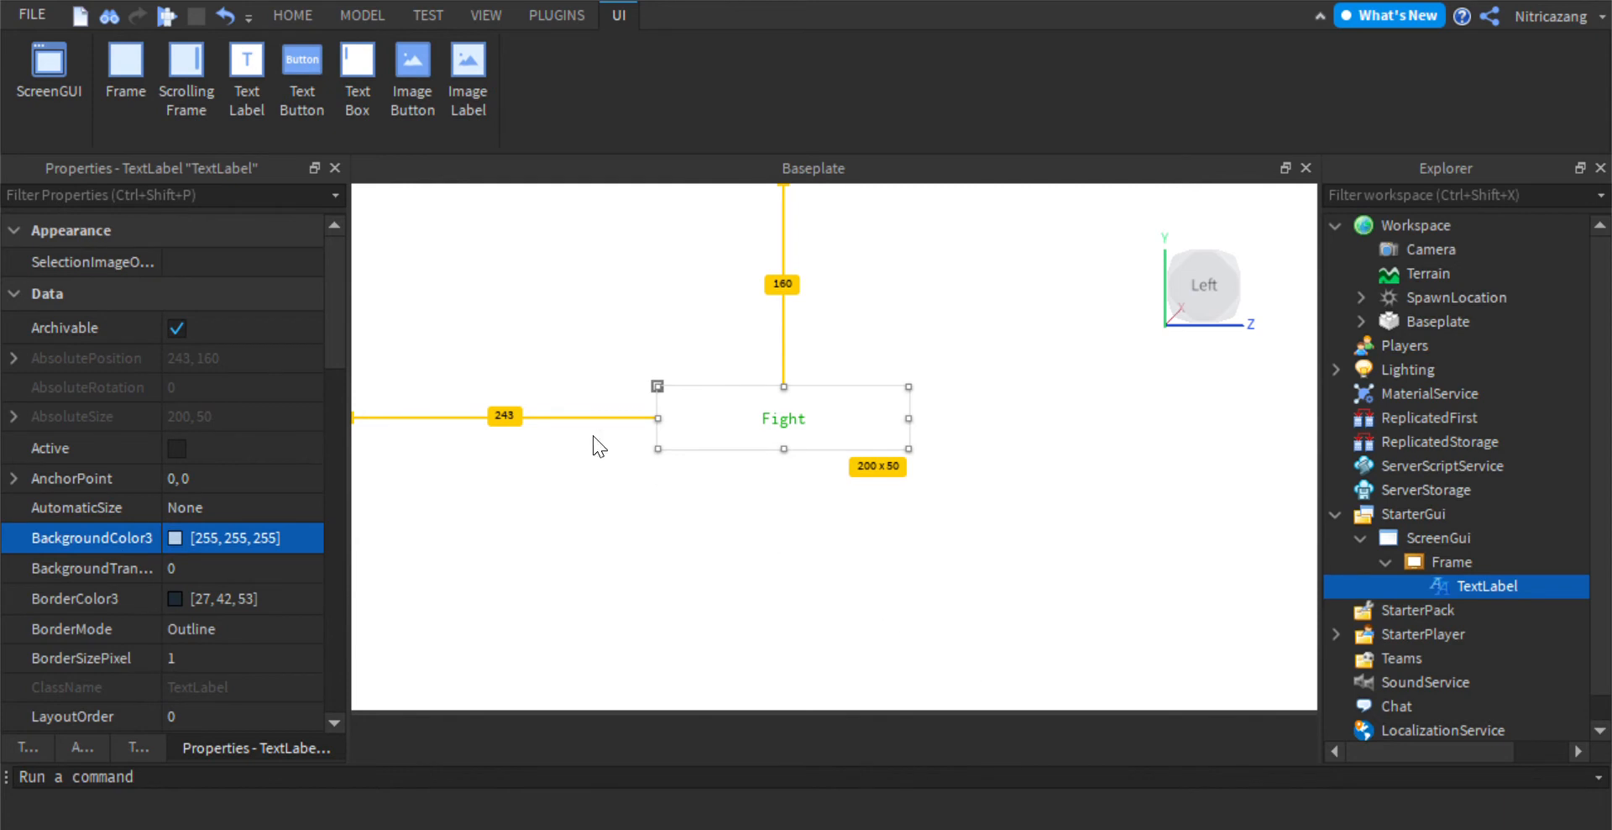
pyautogui.click(551, 343)
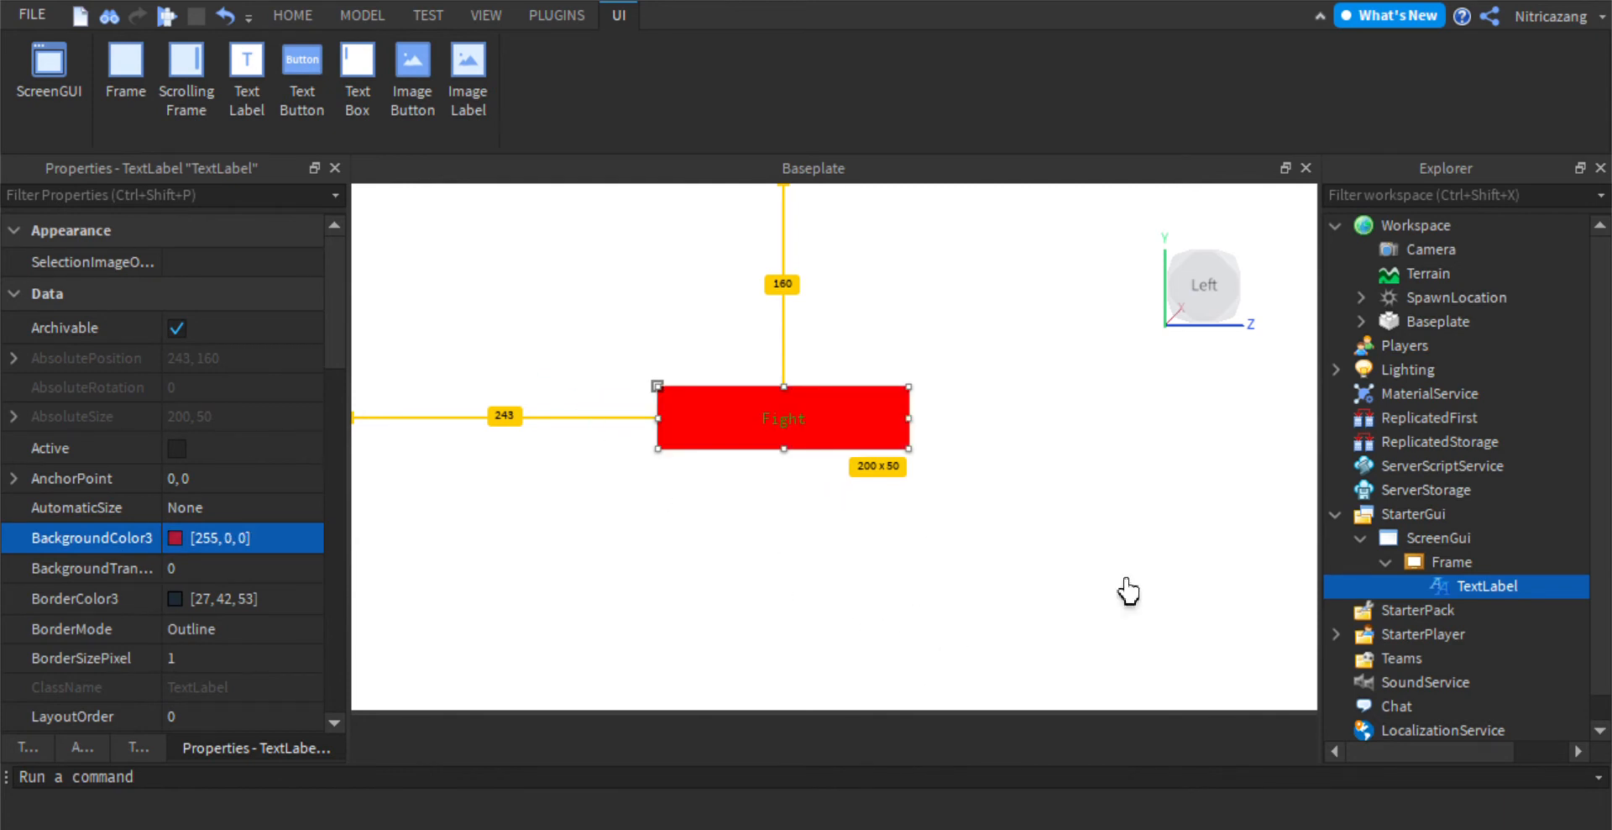
pyautogui.moveTo(836, 447); pyautogui.dragTo(836, 409)
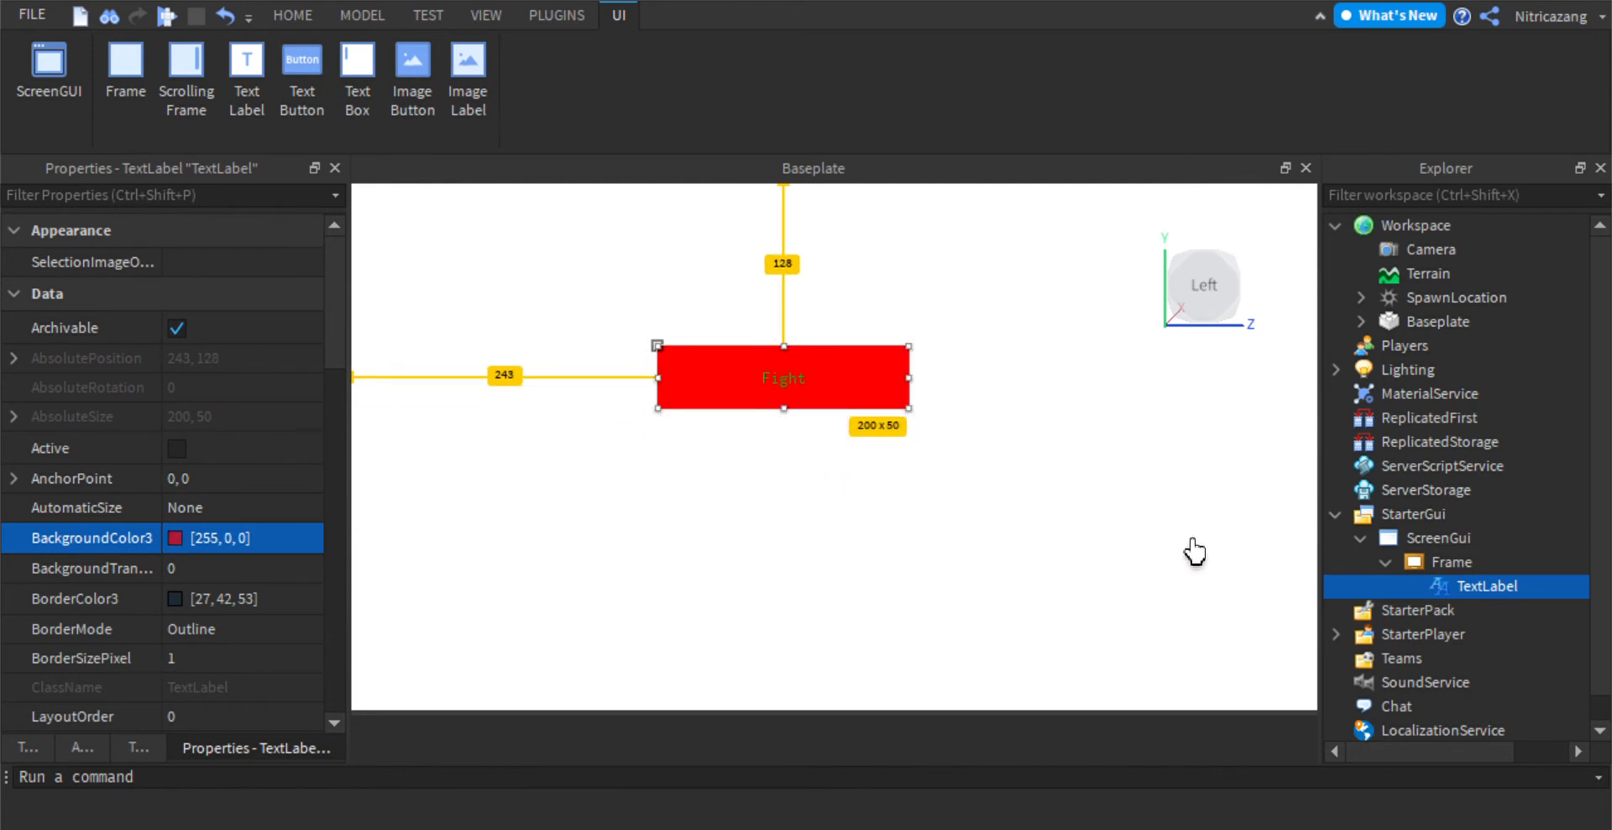
# - Insert a TextButton inside the Frame and place it below the Fight label at about 243, 224
pyautogui.click(1478, 563)
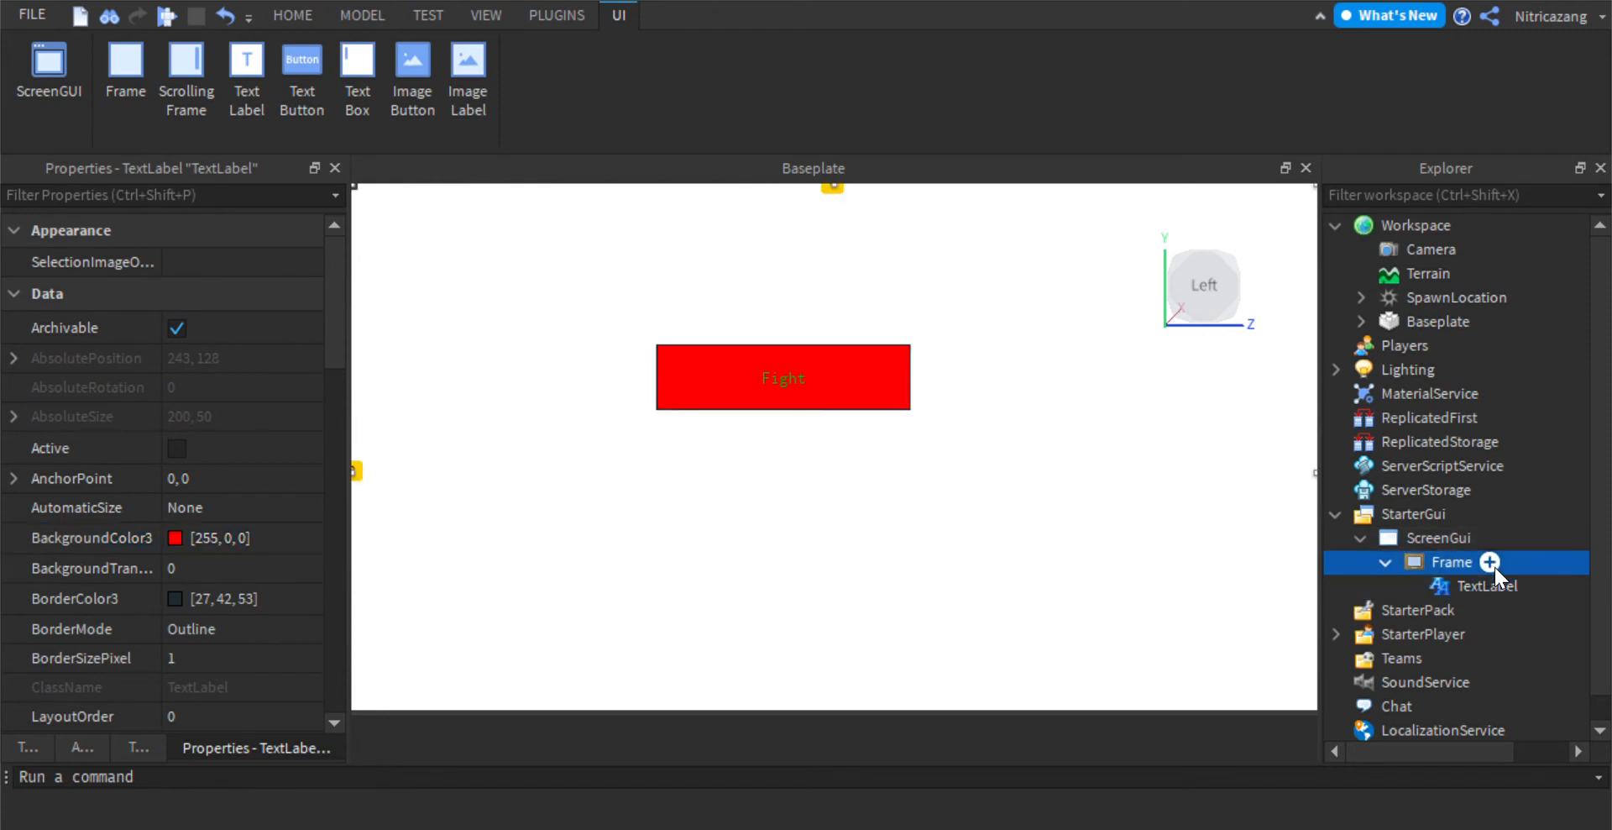
pyautogui.click(1377, 405)
pyautogui.moveTo(555, 225); pyautogui.dragTo(862, 556)
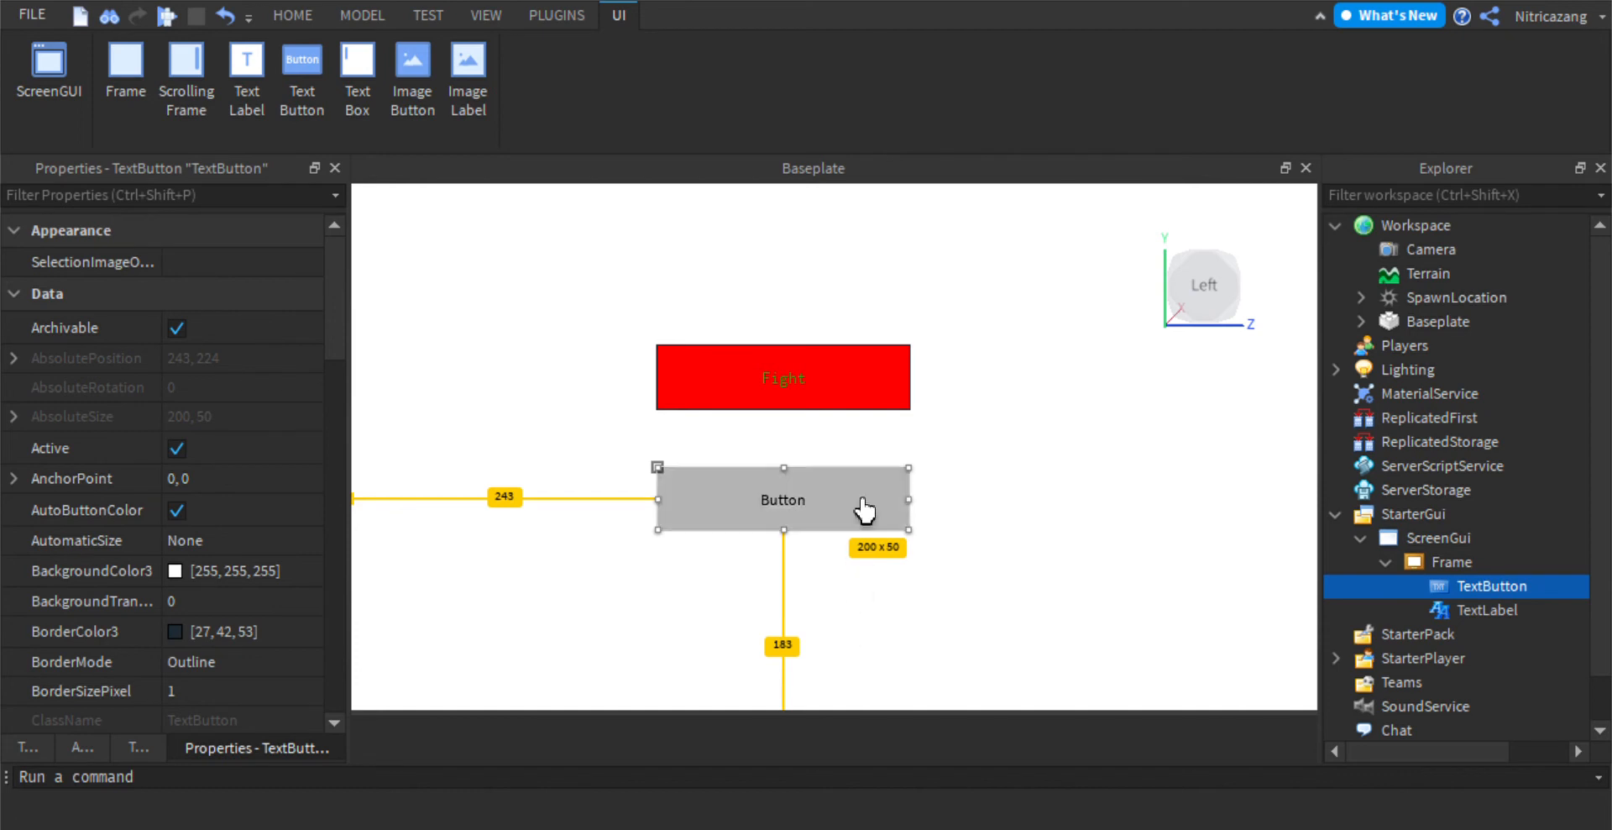
pyautogui.click(827, 399)
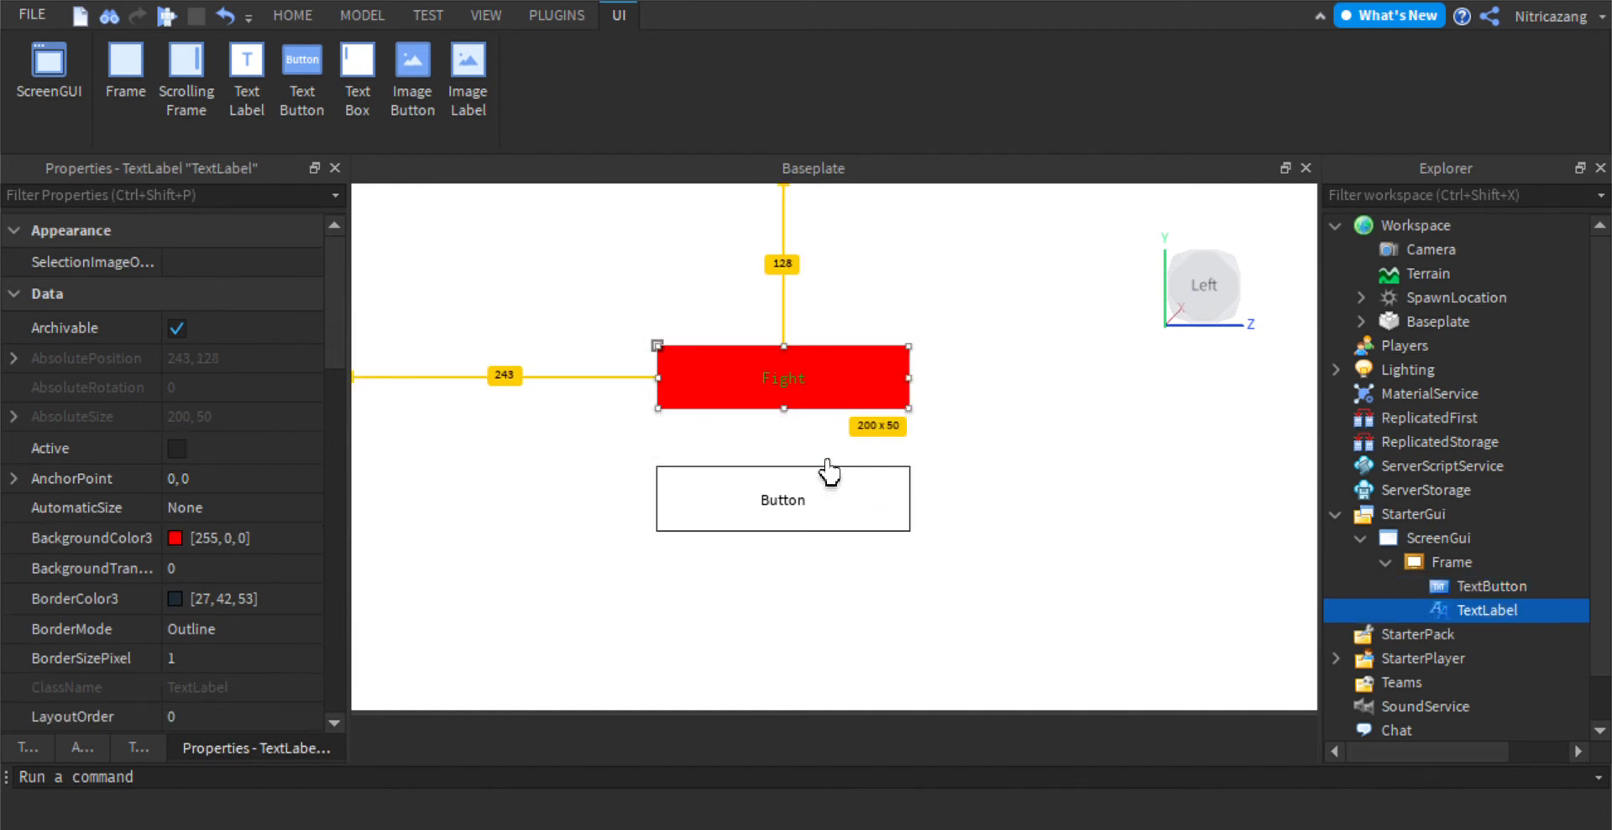
pyautogui.click(775, 573)
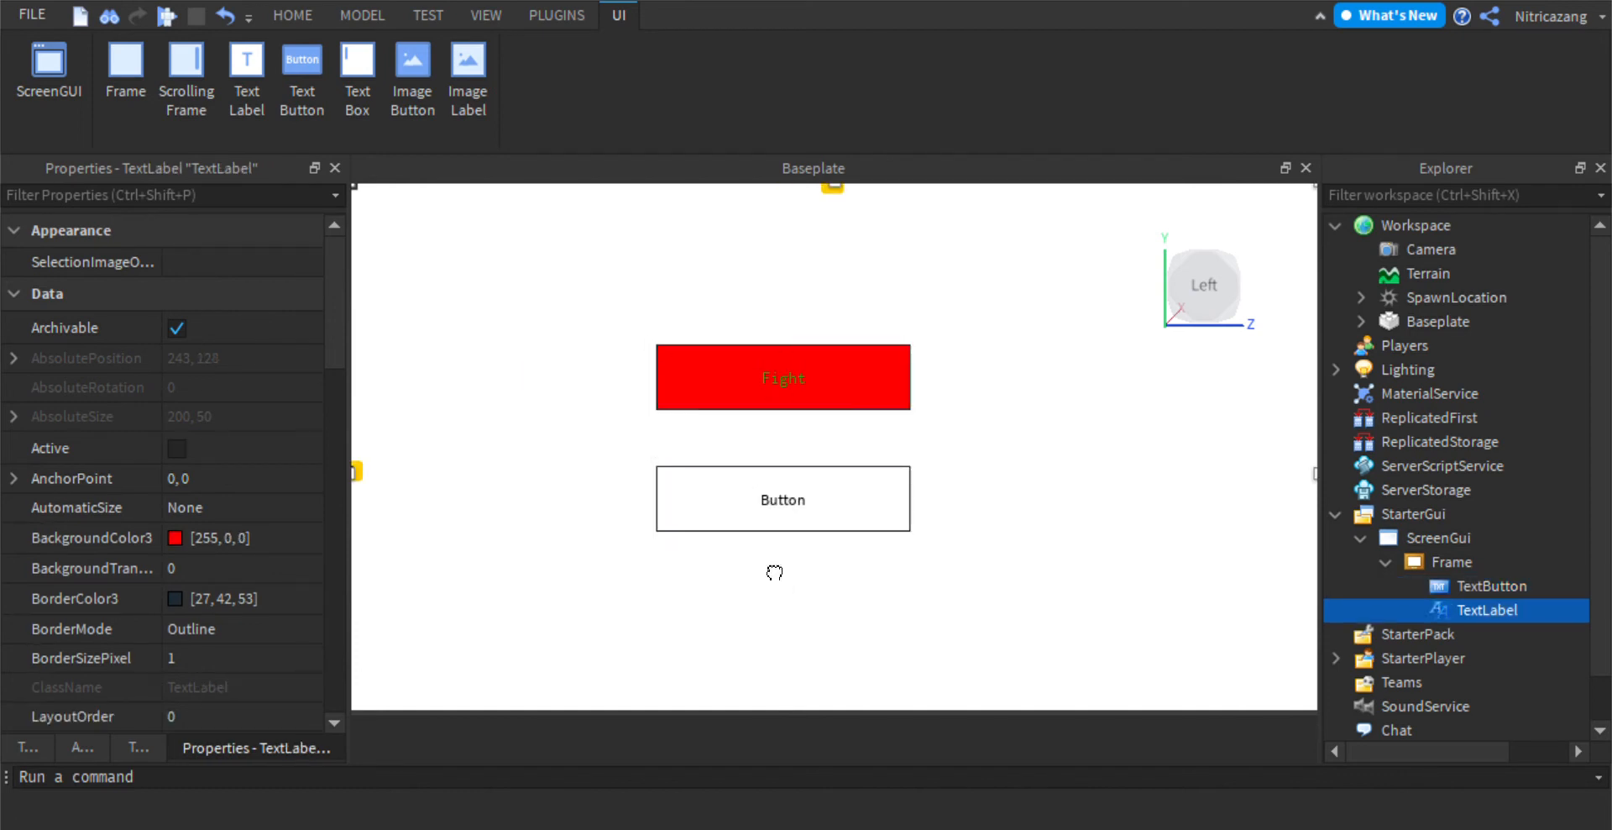
# - Change the TextButton's text to Play
pyautogui.doubleClick(795, 524)
pyautogui.click(704, 540)
pyautogui.doubleClick(859, 540)
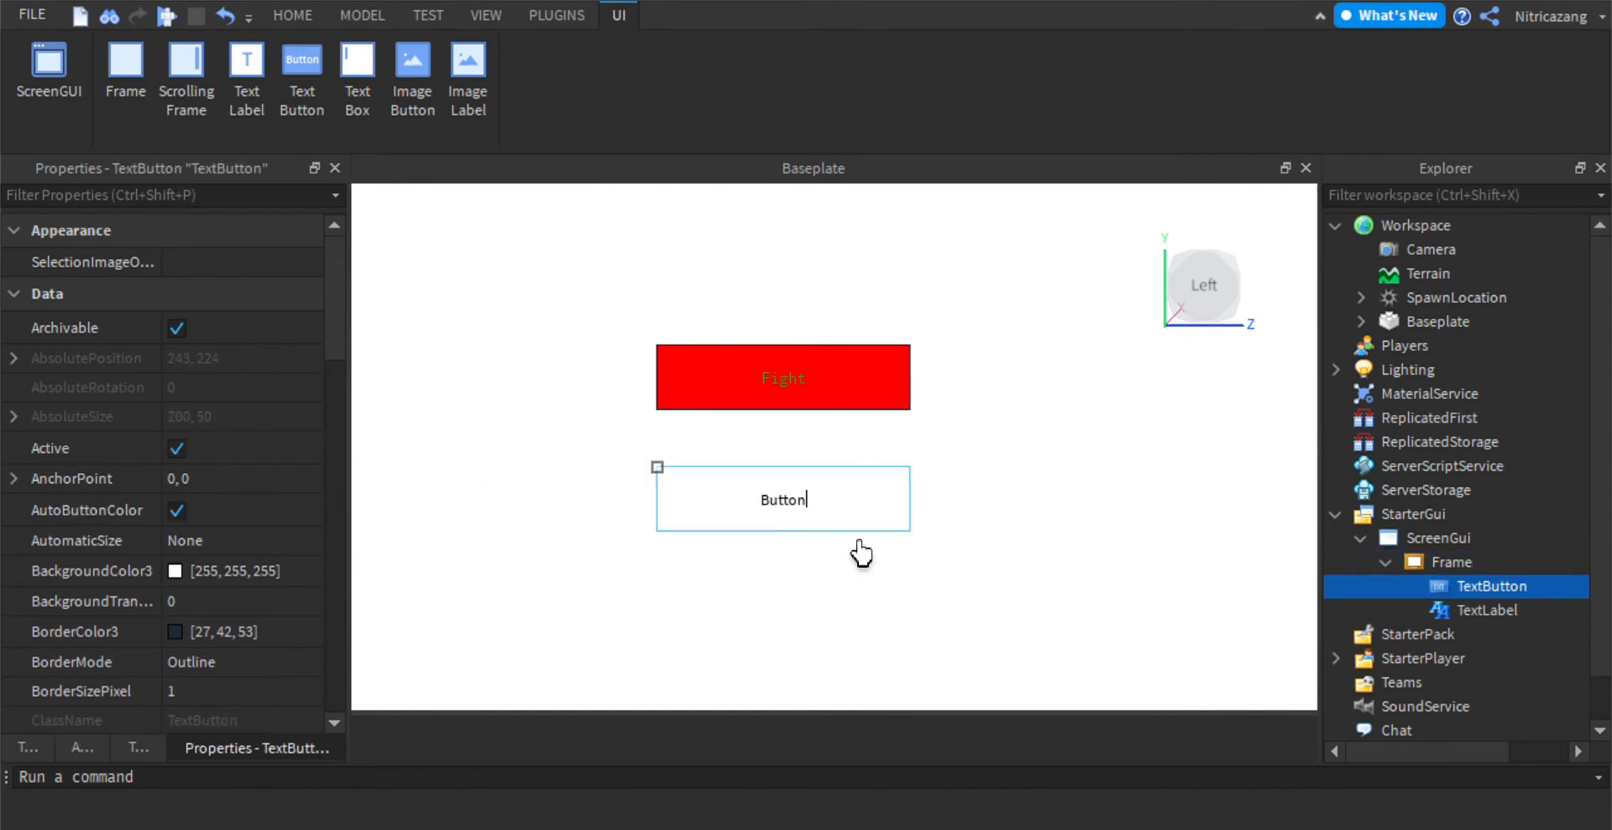
pyautogui.doubleClick(860, 539)
pyautogui.scroll(-15, 81, 479)
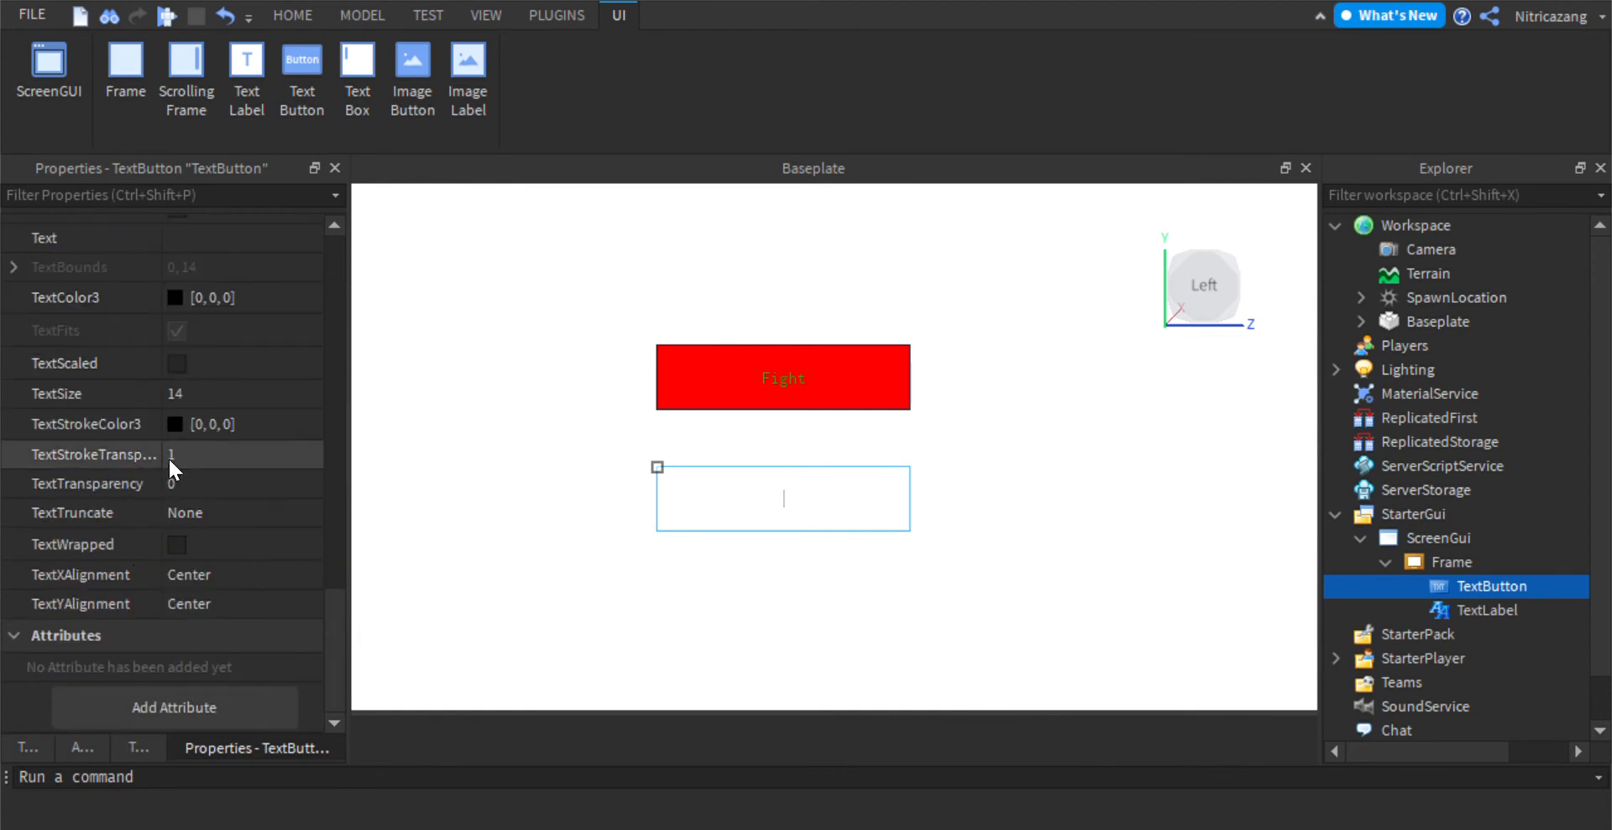
pyautogui.click(232, 240)
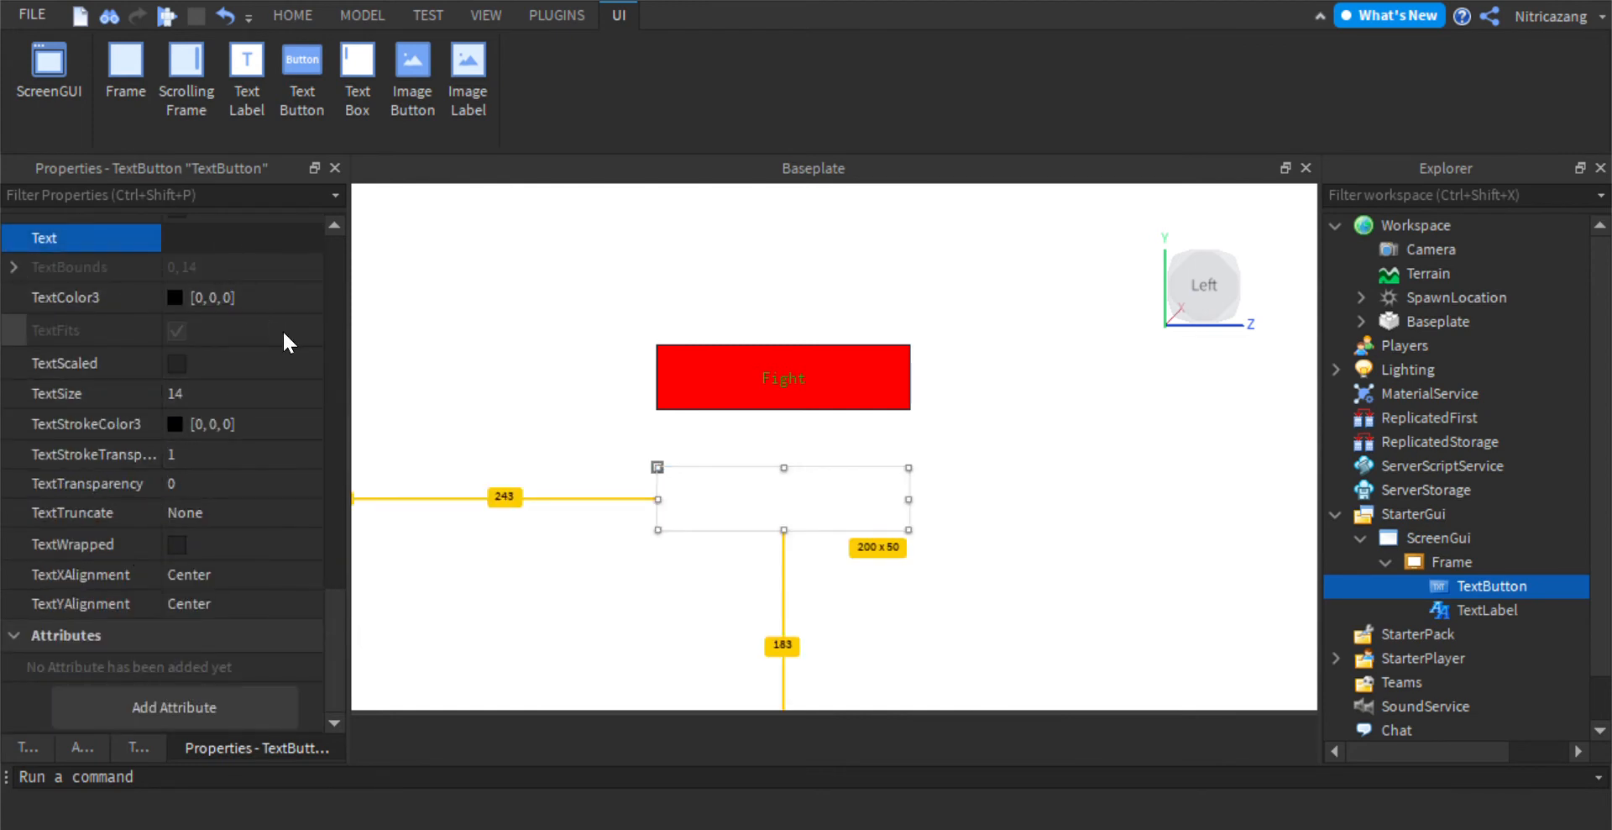
pyautogui.write('Play')
pyautogui.press('Return')
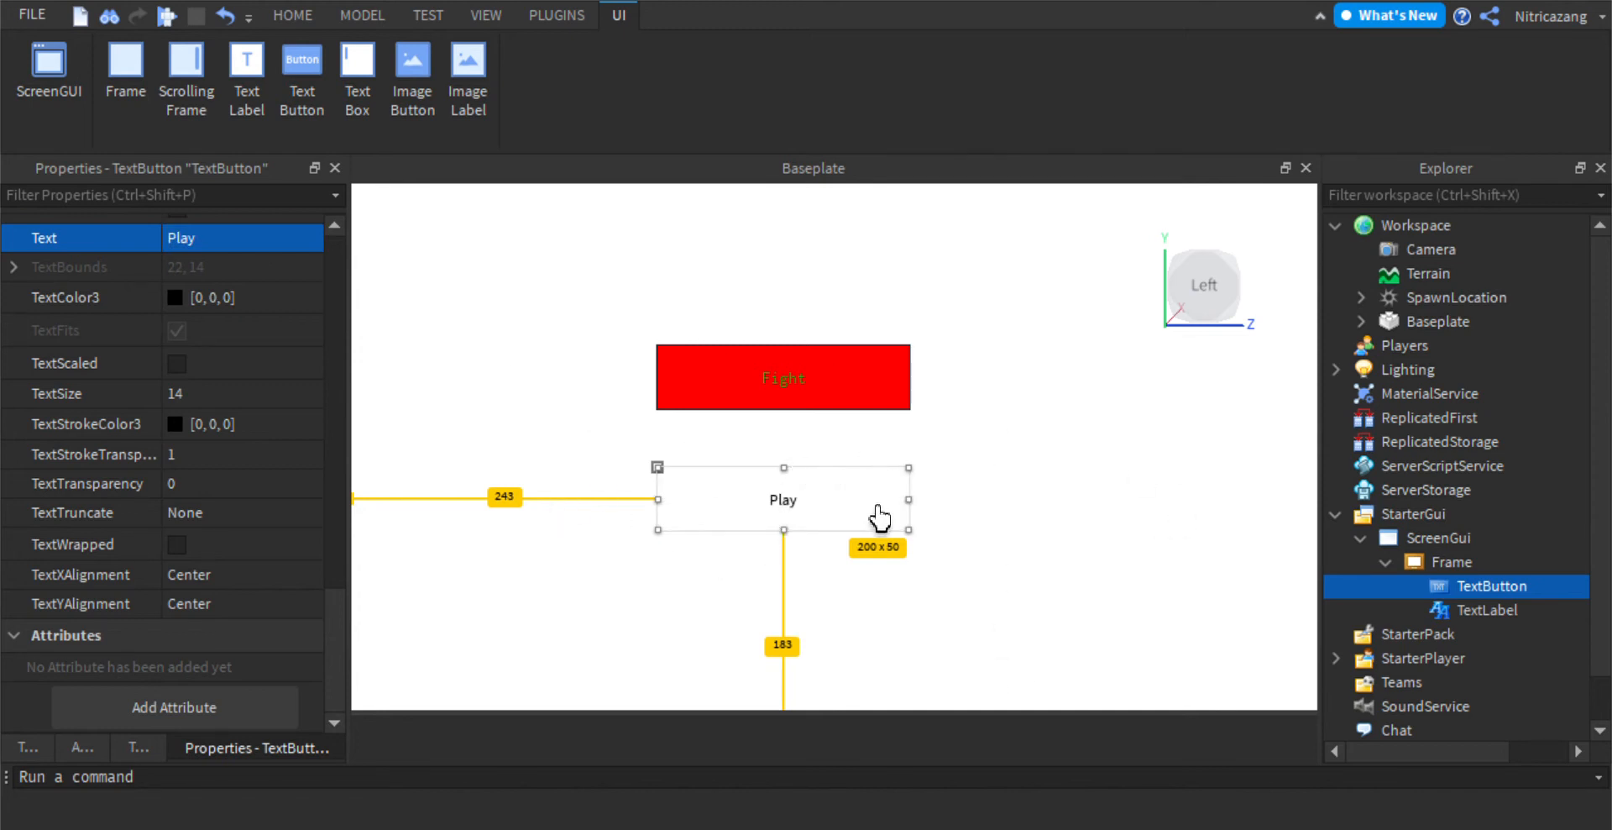
pyautogui.doubleClick(784, 522)
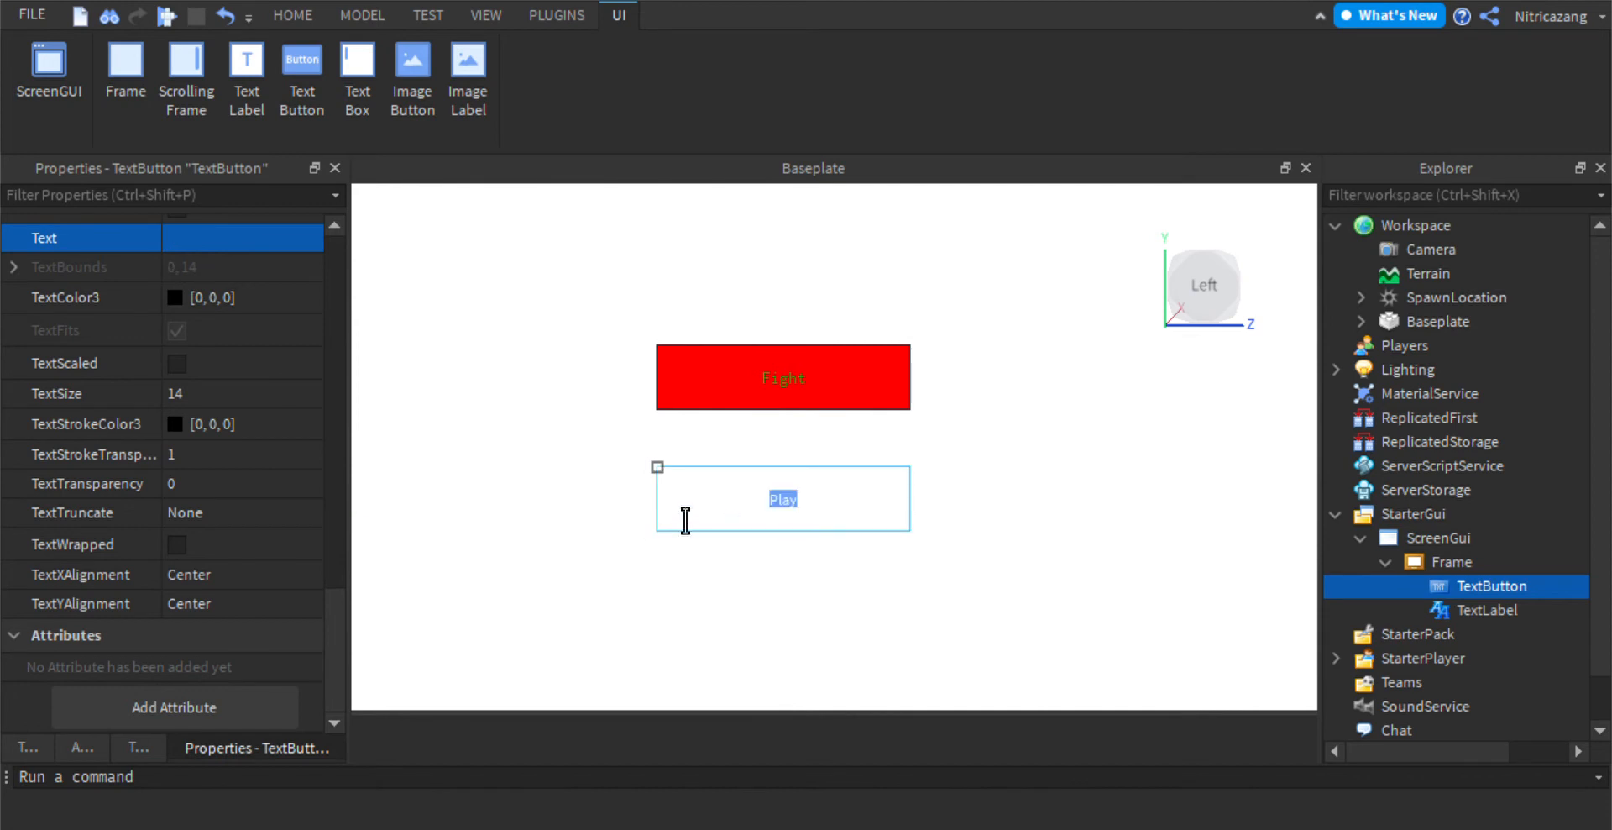
pyautogui.click(1071, 281)
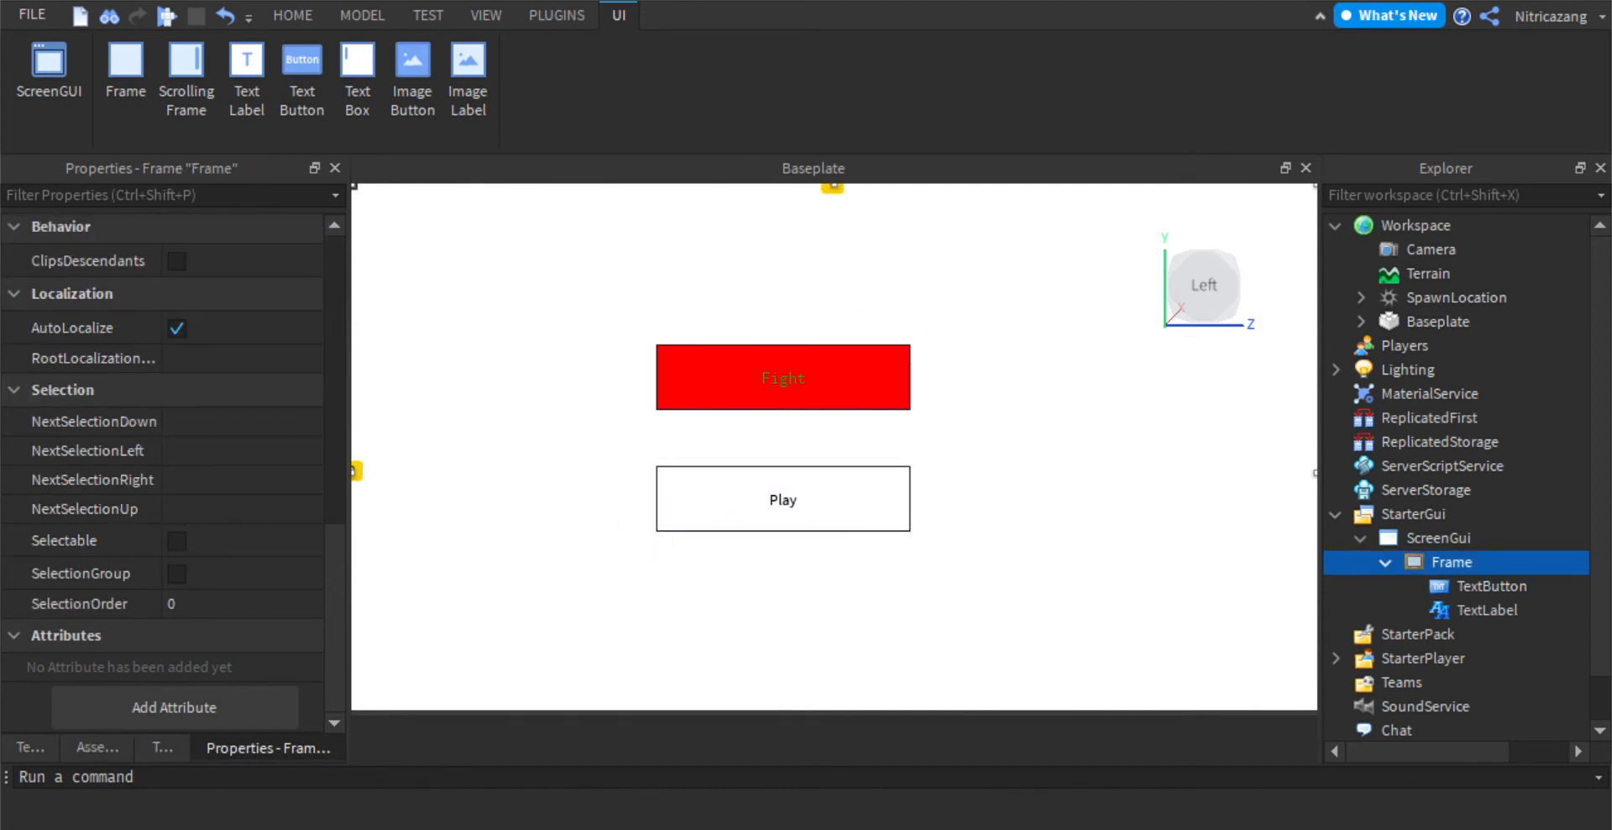
# - Insert a Script inside the Frame, enlarge its editor and delete the default print line
pyautogui.moveTo(1503, 566)
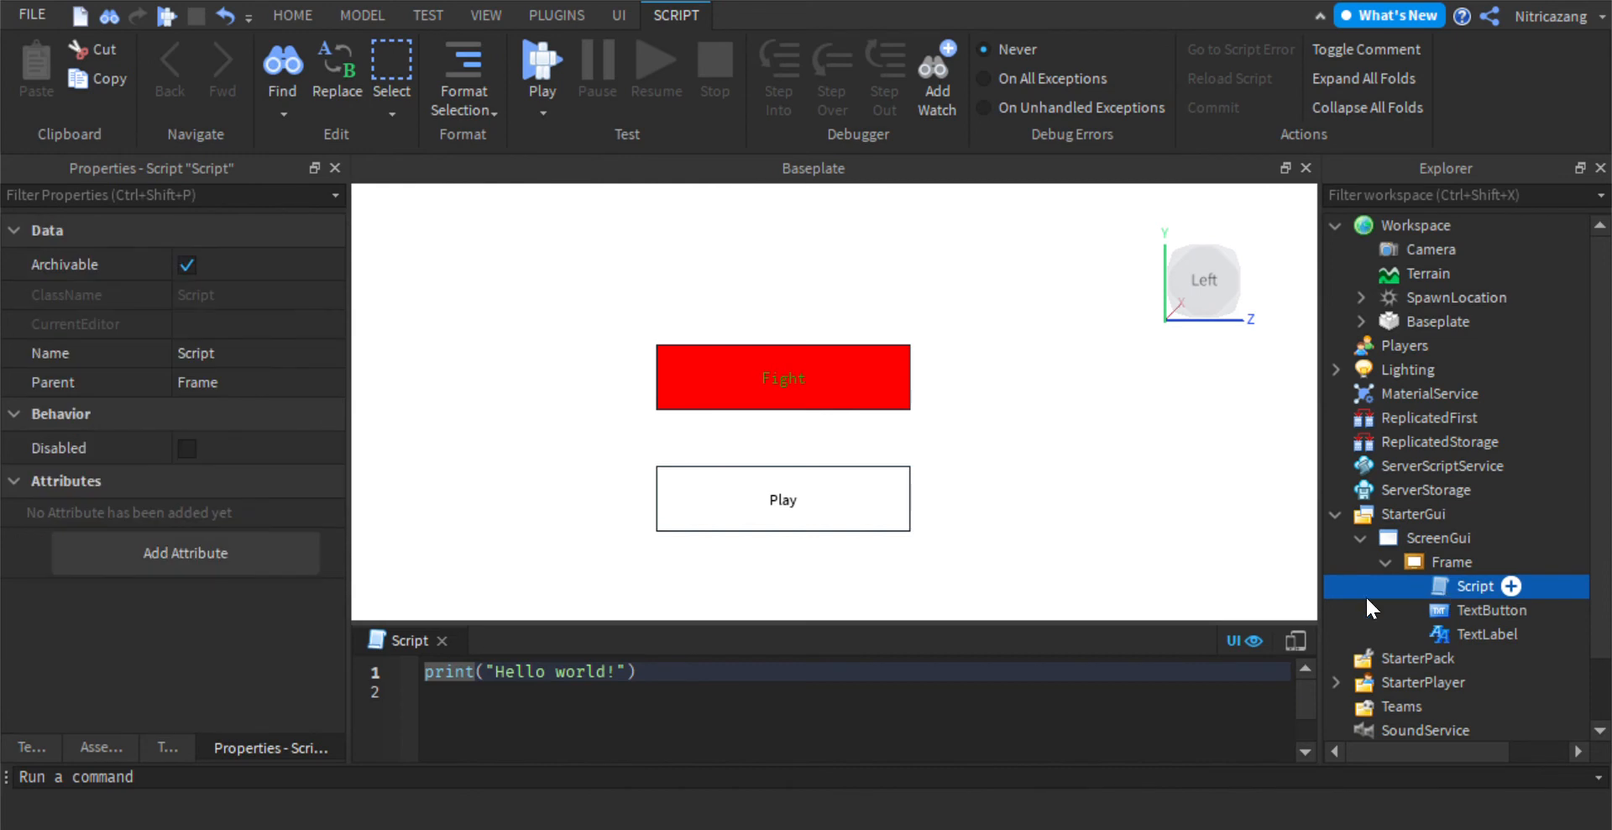
pyautogui.moveTo(801, 634); pyautogui.dragTo(774, 44)
pyautogui.click(741, 380)
pyautogui.press('BackSpace')
pyautogui.press('BackSpace')
pyautogui.press('BackSpace')
pyautogui.press('BackSpace')
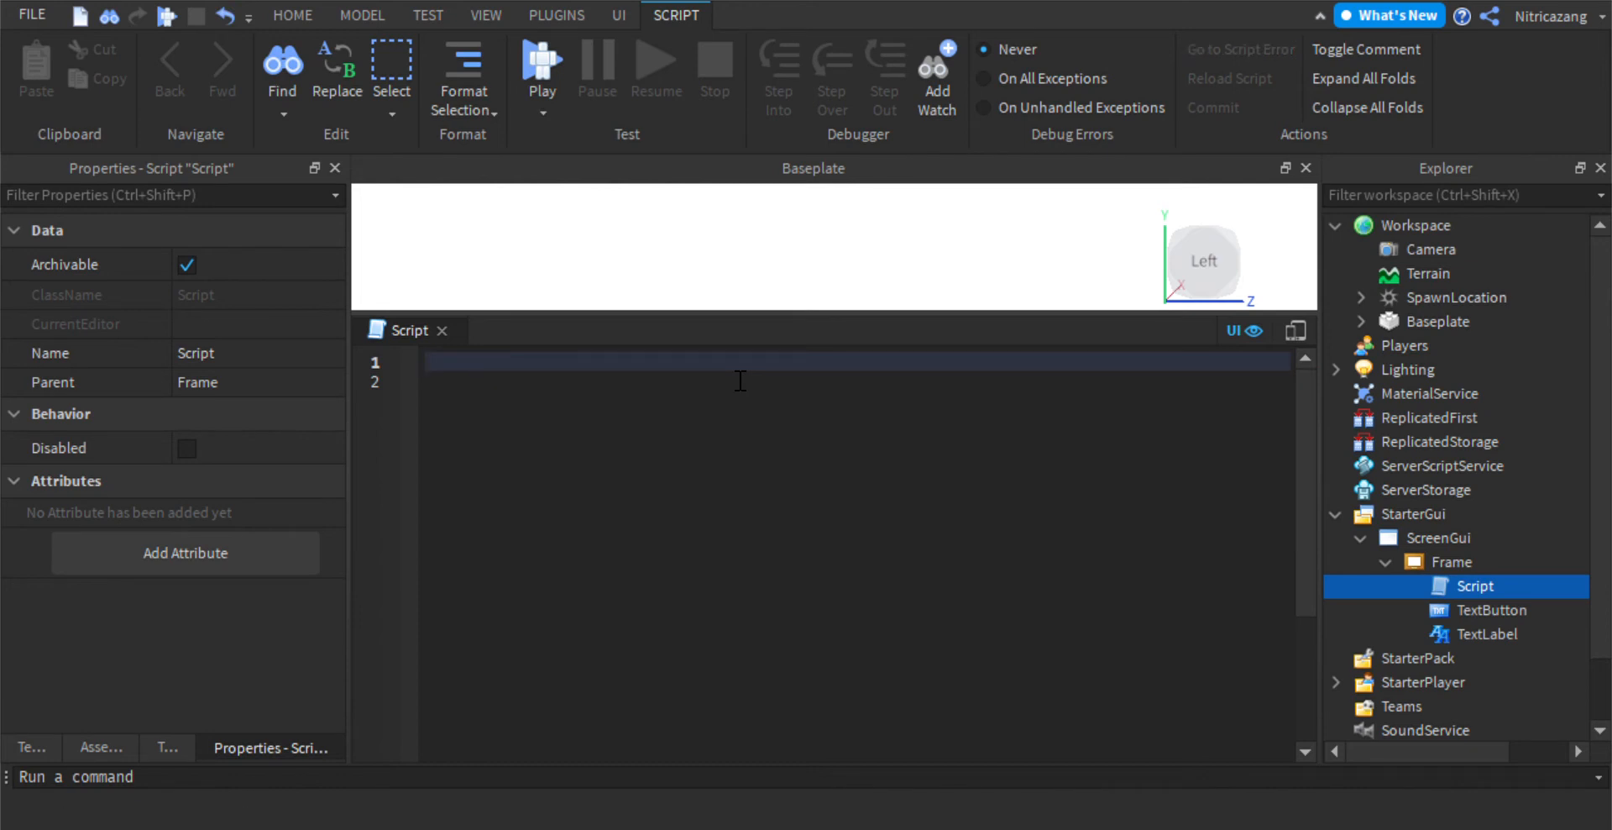
# - Declare the script's local variables: frame = script.Parent and button = frame.TextButton
pyautogui.write('local frame = script.P')
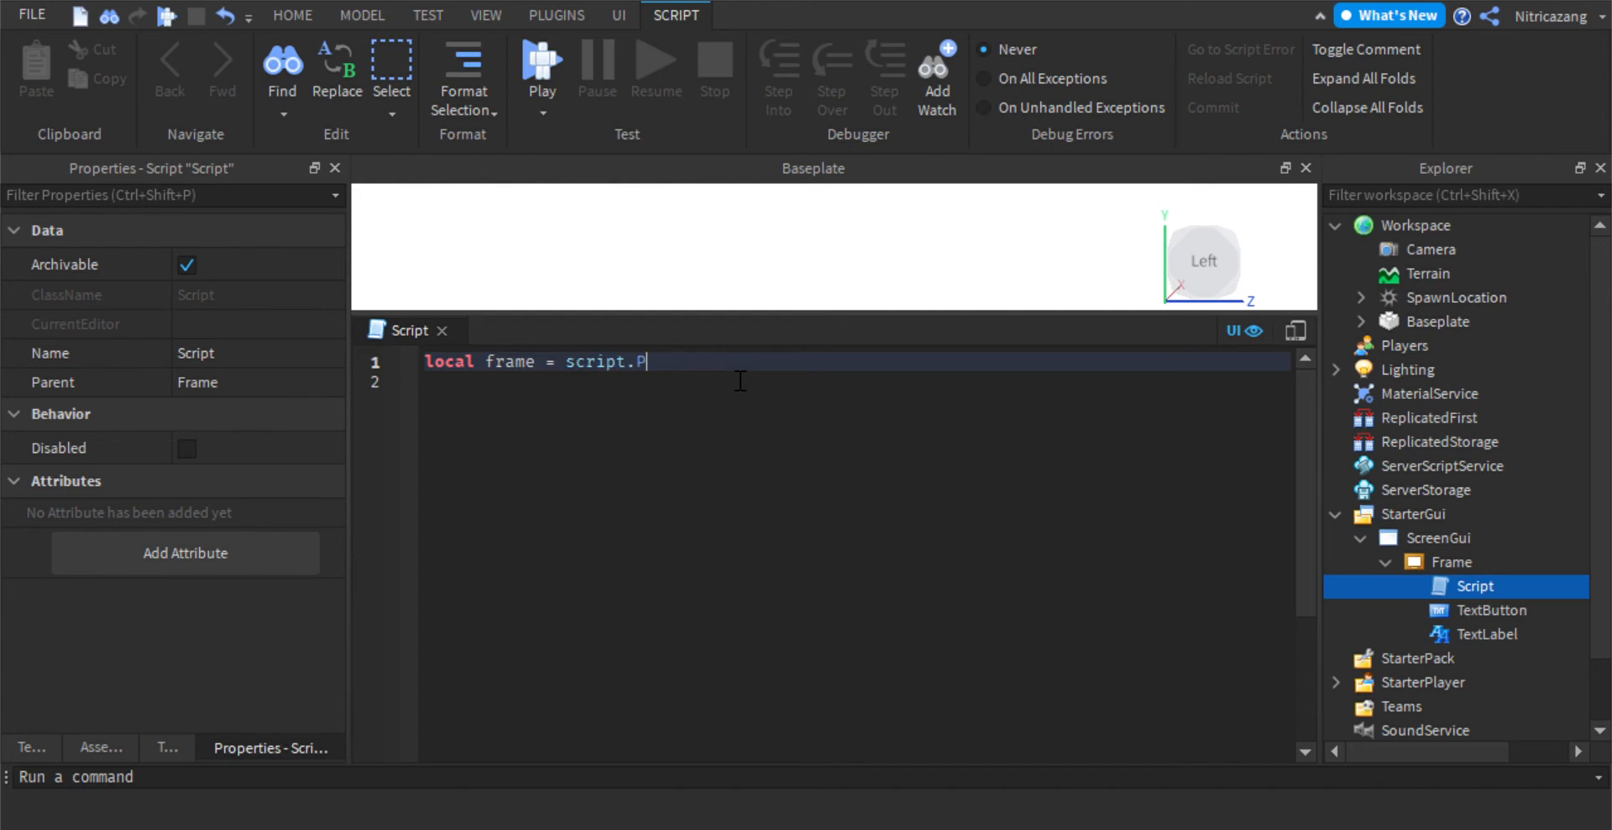
pyautogui.write('arent')
pyautogui.press('Return')
pyautogui.write('l')
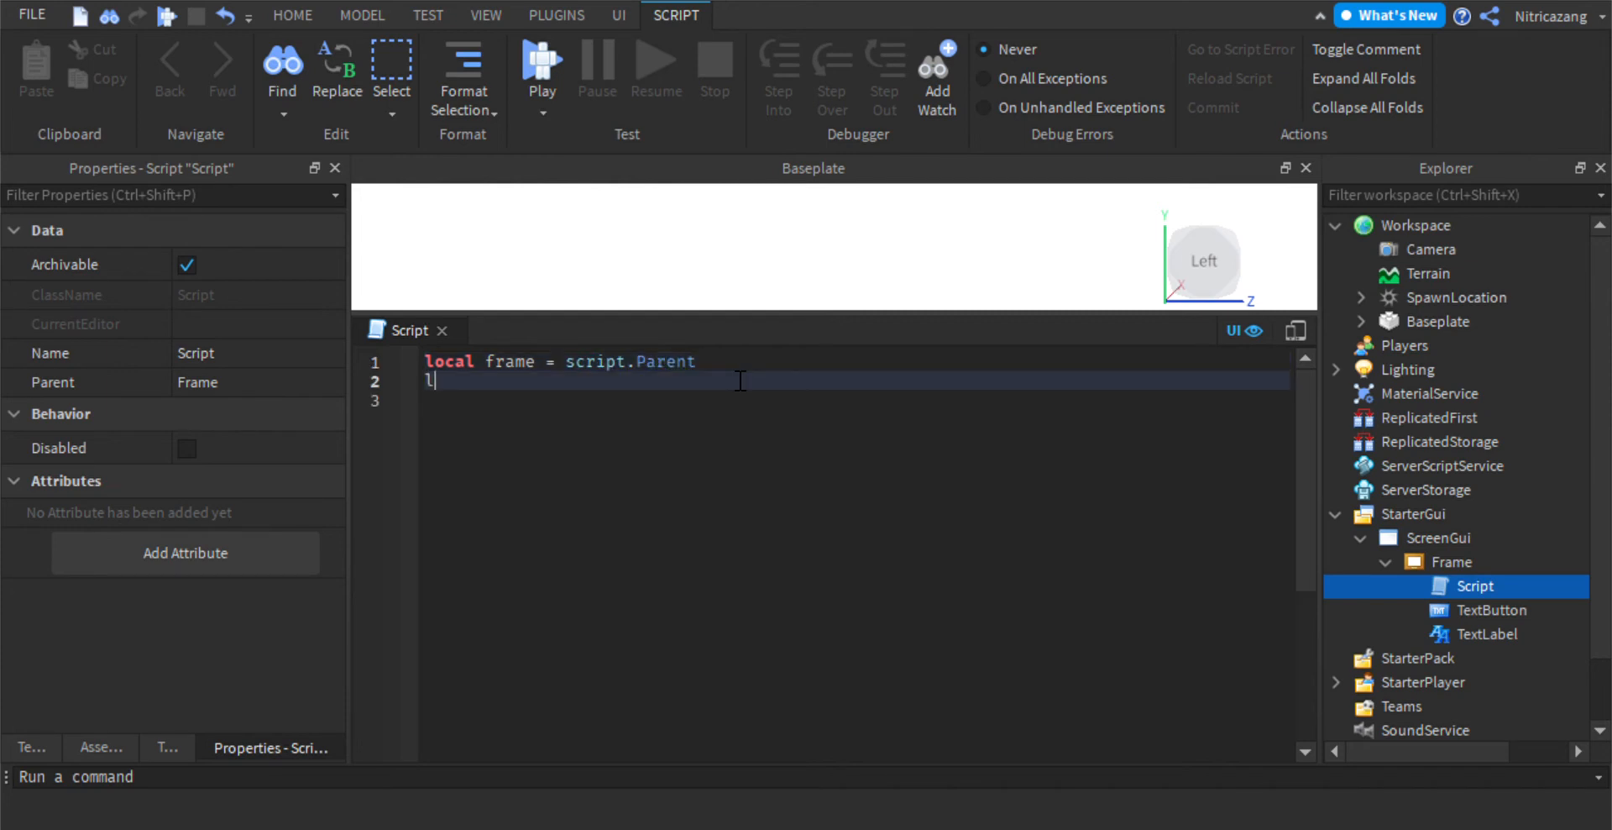
pyautogui.write('ocal button =')
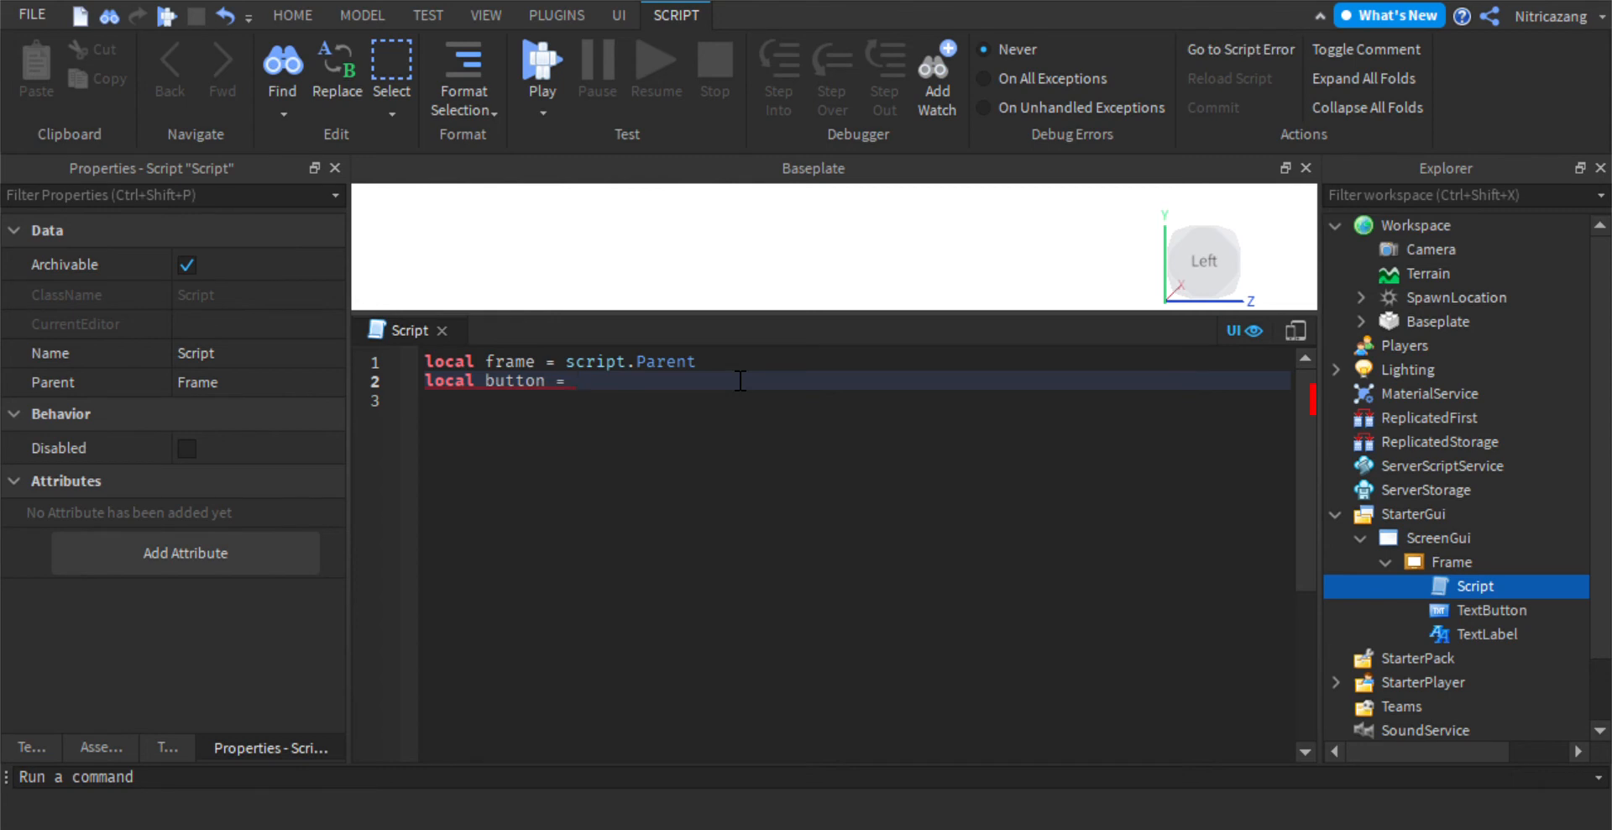
pyautogui.write('frame.TextButton')
pyautogui.press('Return')
pyautogui.press('Return')
pyautogui.write('\\')
pyautogui.press('Return')
pyautogui.press('BackSpace')
pyautogui.press('BackSpace')
pyautogui.write("'")
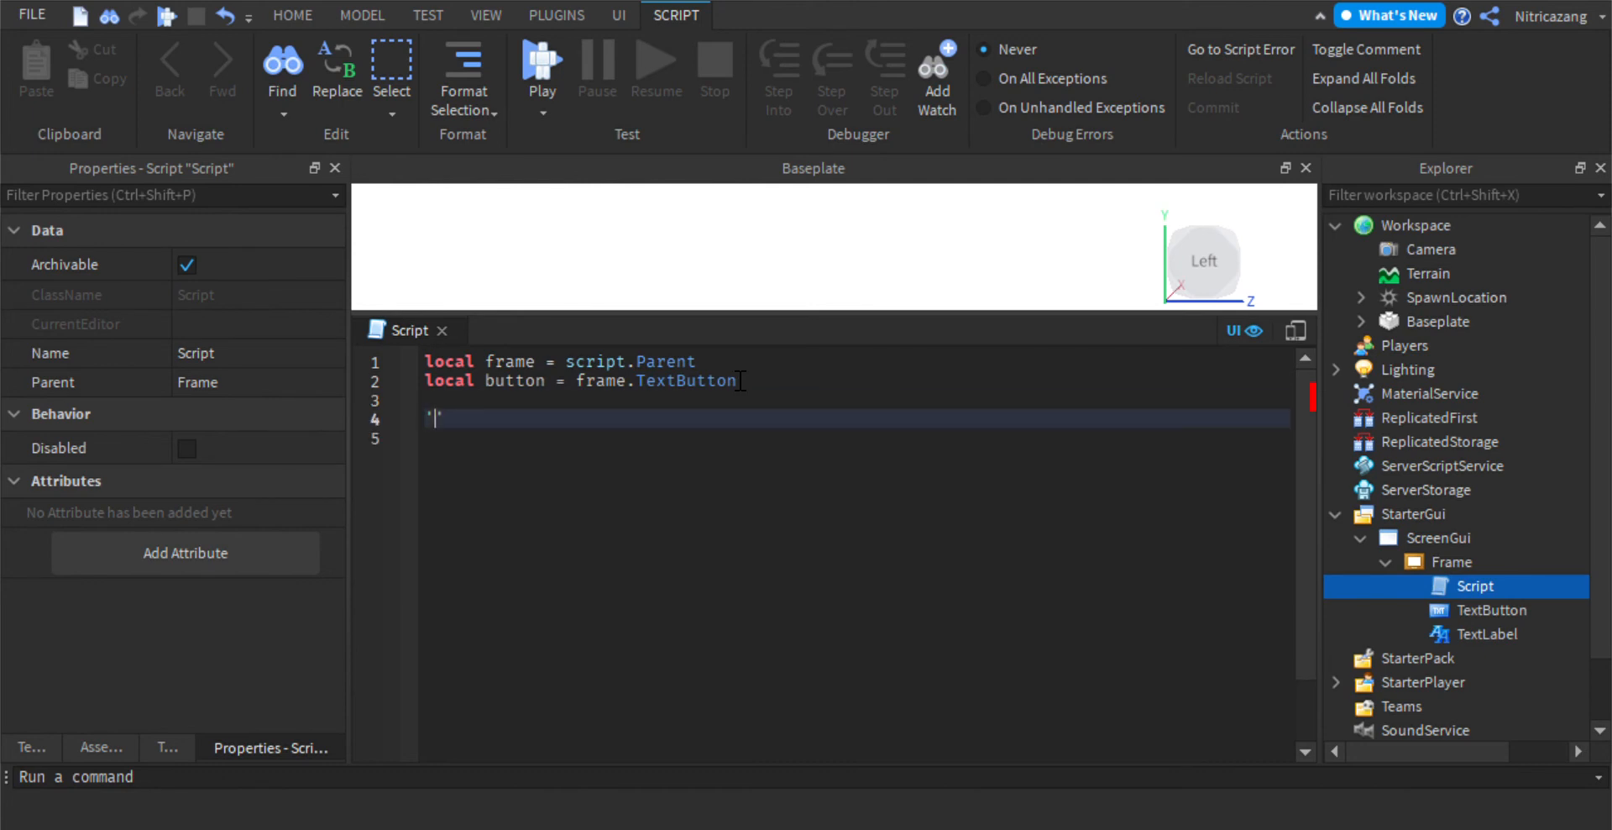
pyautogui.press('Return')
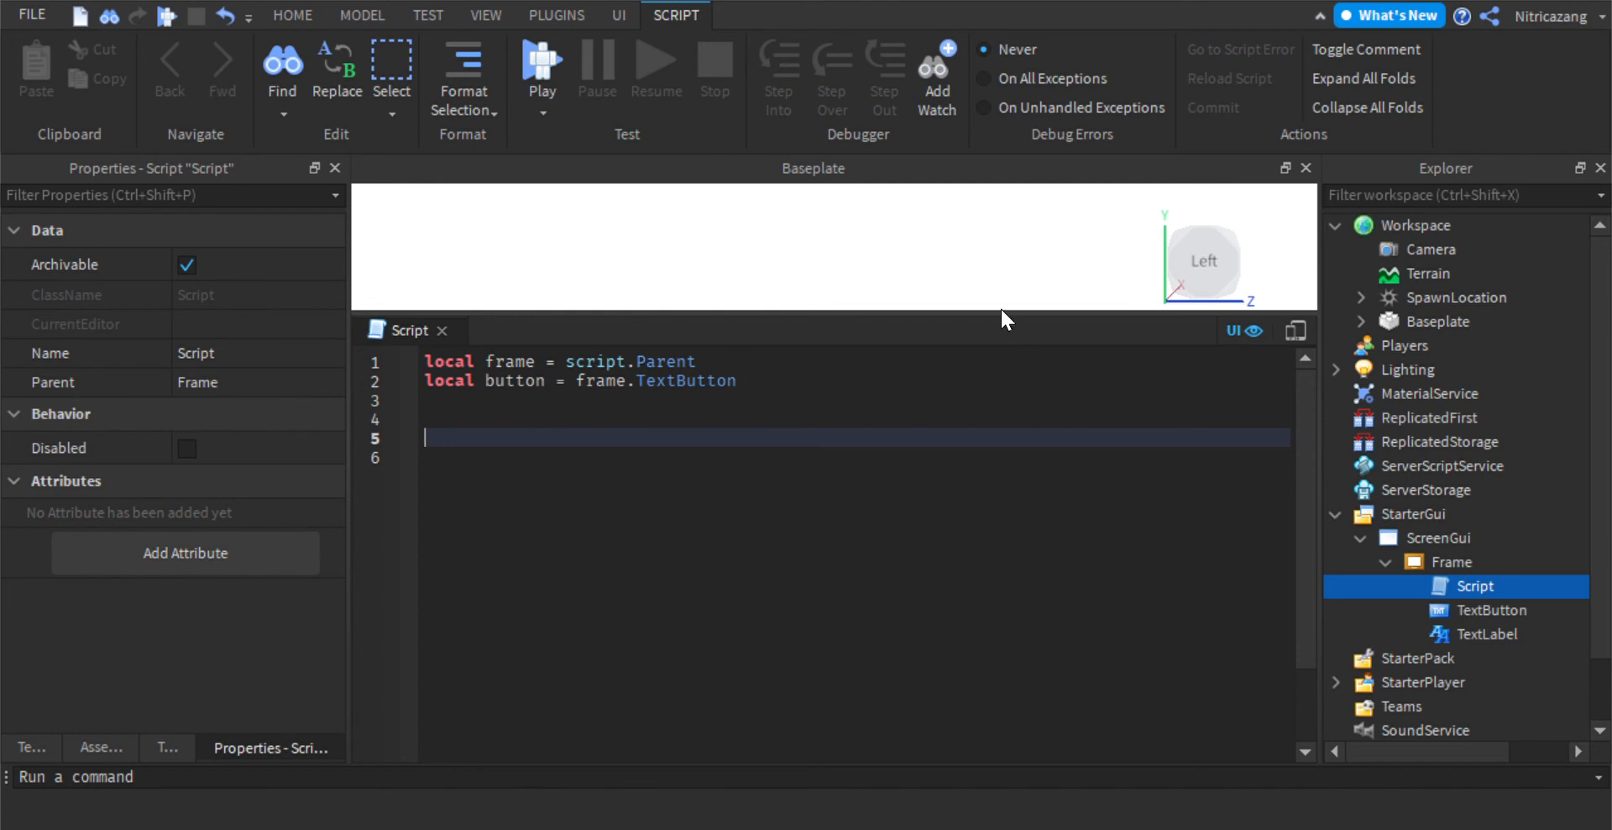
pyautogui.moveTo(1001, 324); pyautogui.dragTo(966, 623)
pyautogui.click(802, 554)
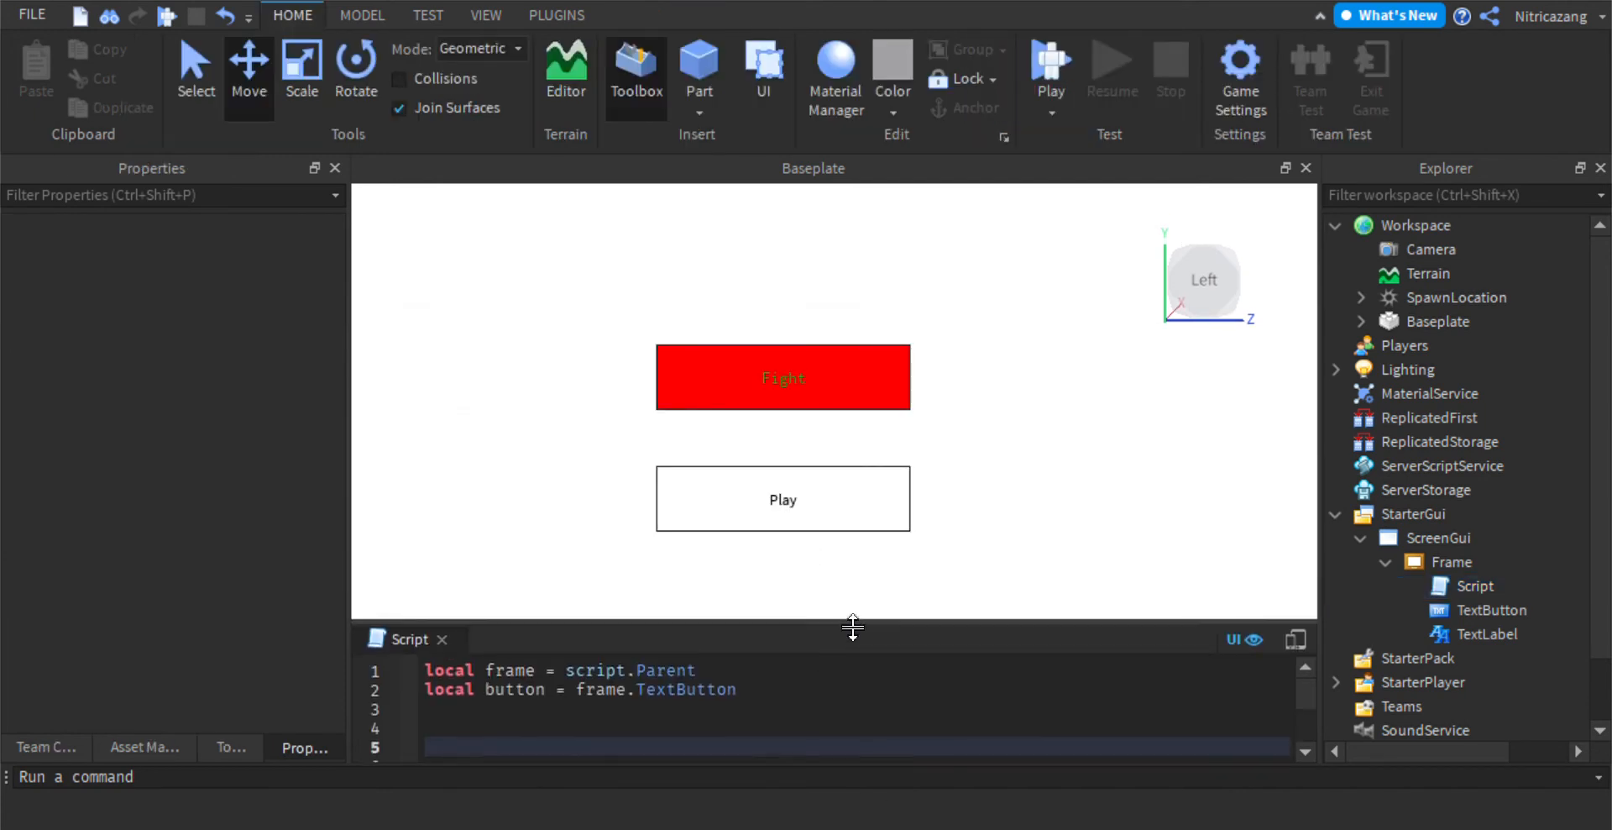
pyautogui.moveTo(853, 636); pyautogui.dragTo(826, 329)
# - On line 5 of the script, connect button.MouseButton1Click to an anonymous function
pyautogui.click(793, 461)
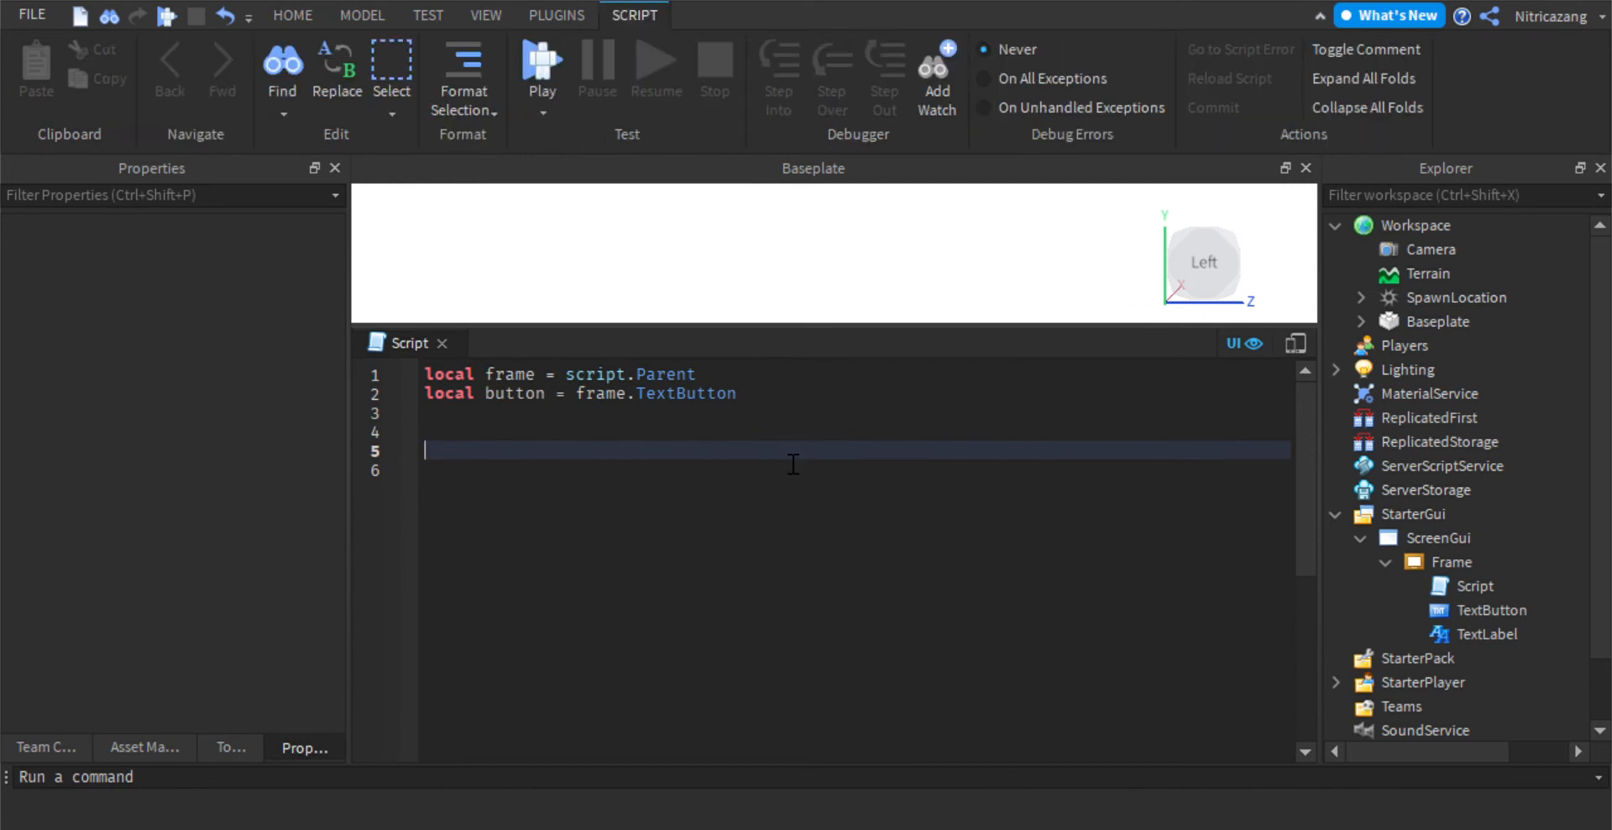
pyautogui.write('button.')
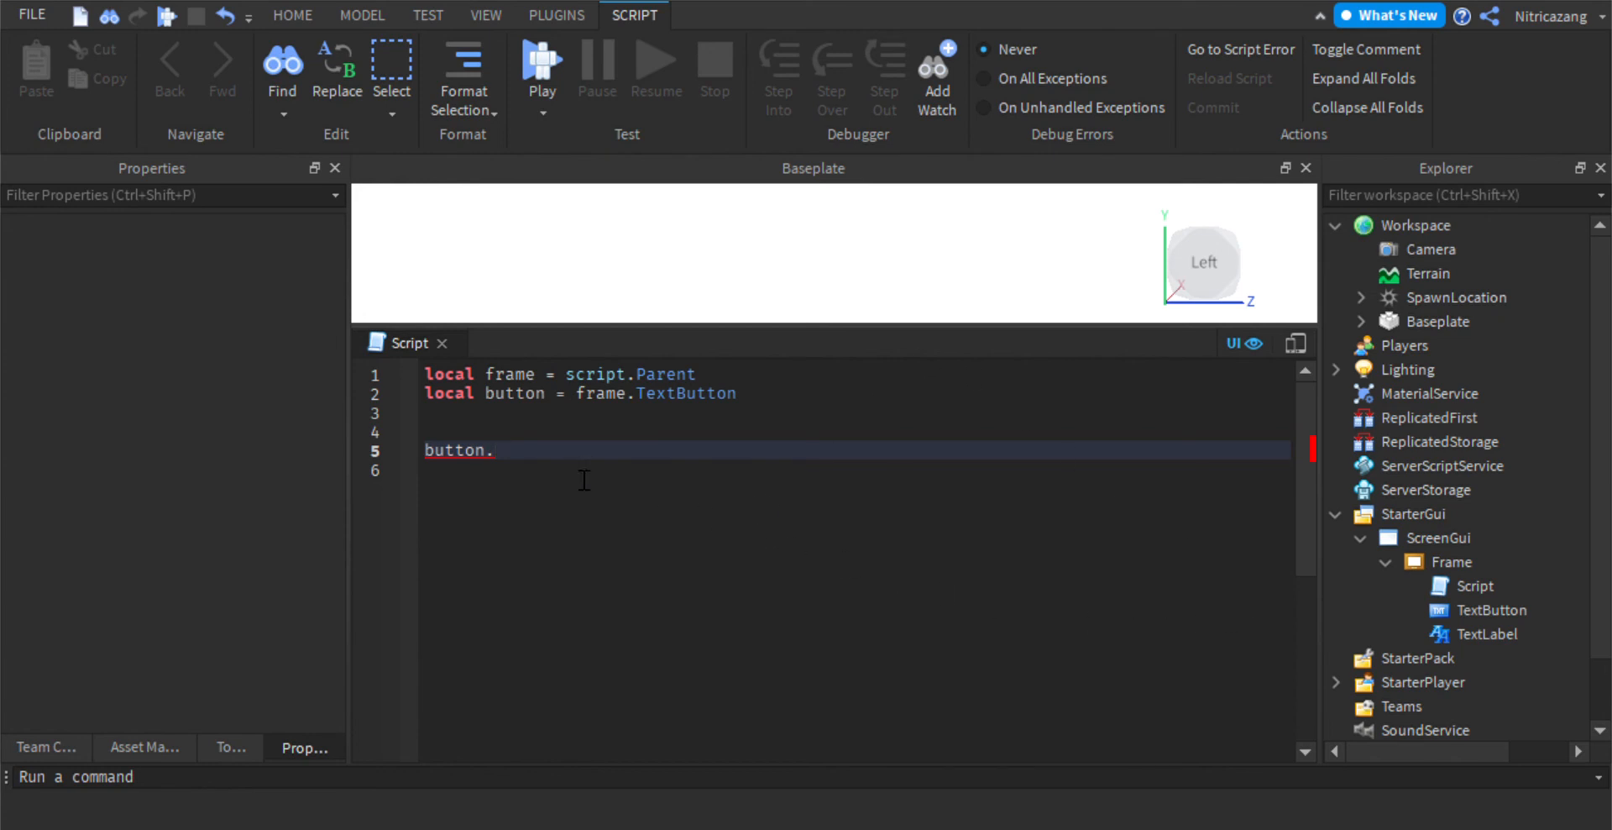
pyautogui.write('MouseButton1Click:Co')
pyautogui.press('Tab')
pyautogui.write('function()')
pyautogui.click(911, 464)
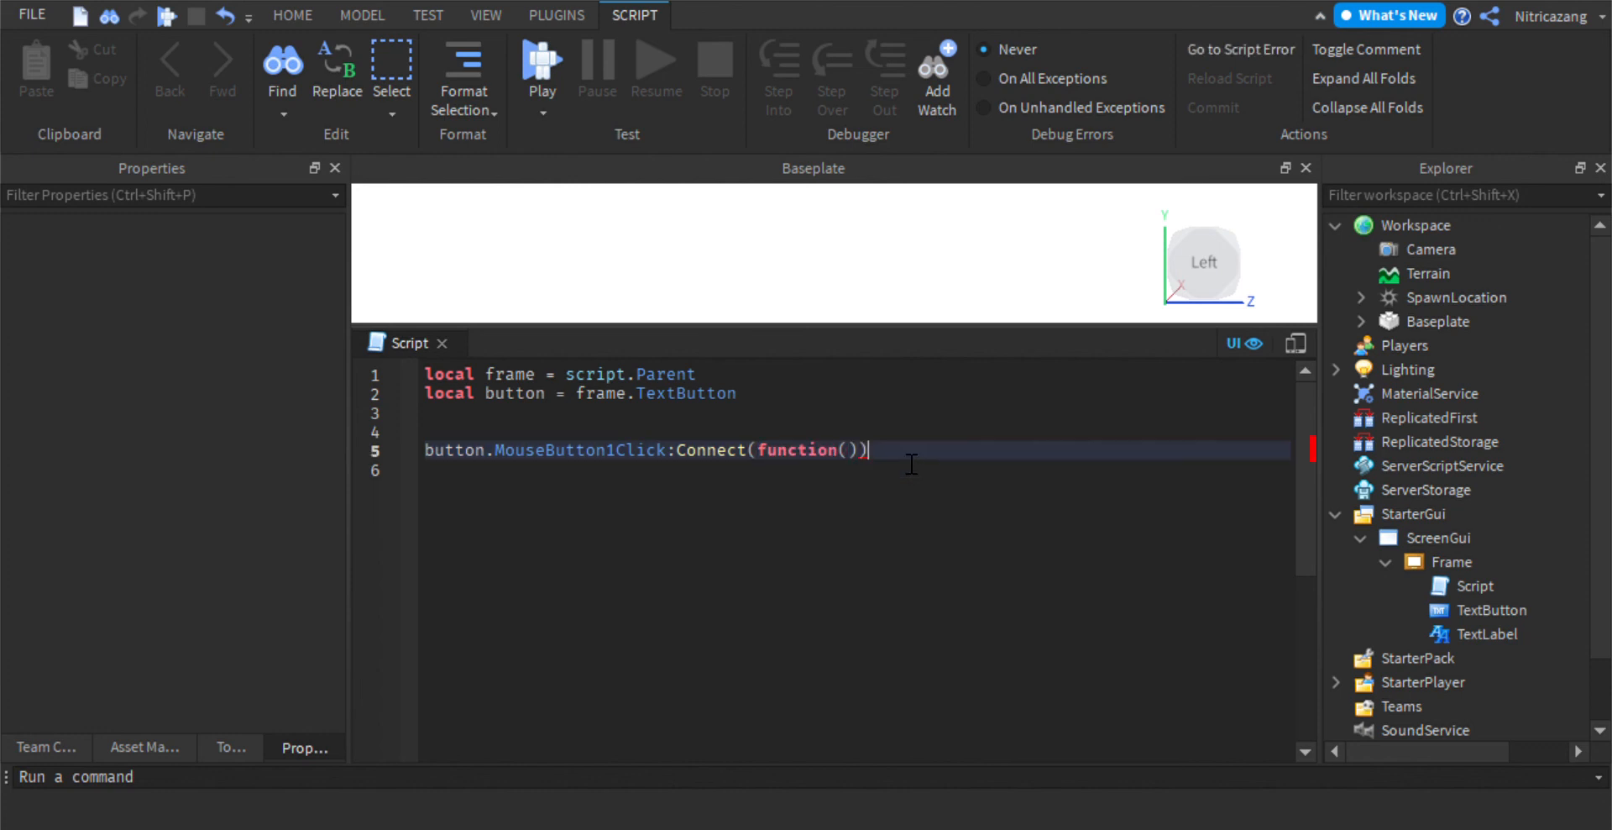
pyautogui.press('BackSpace')
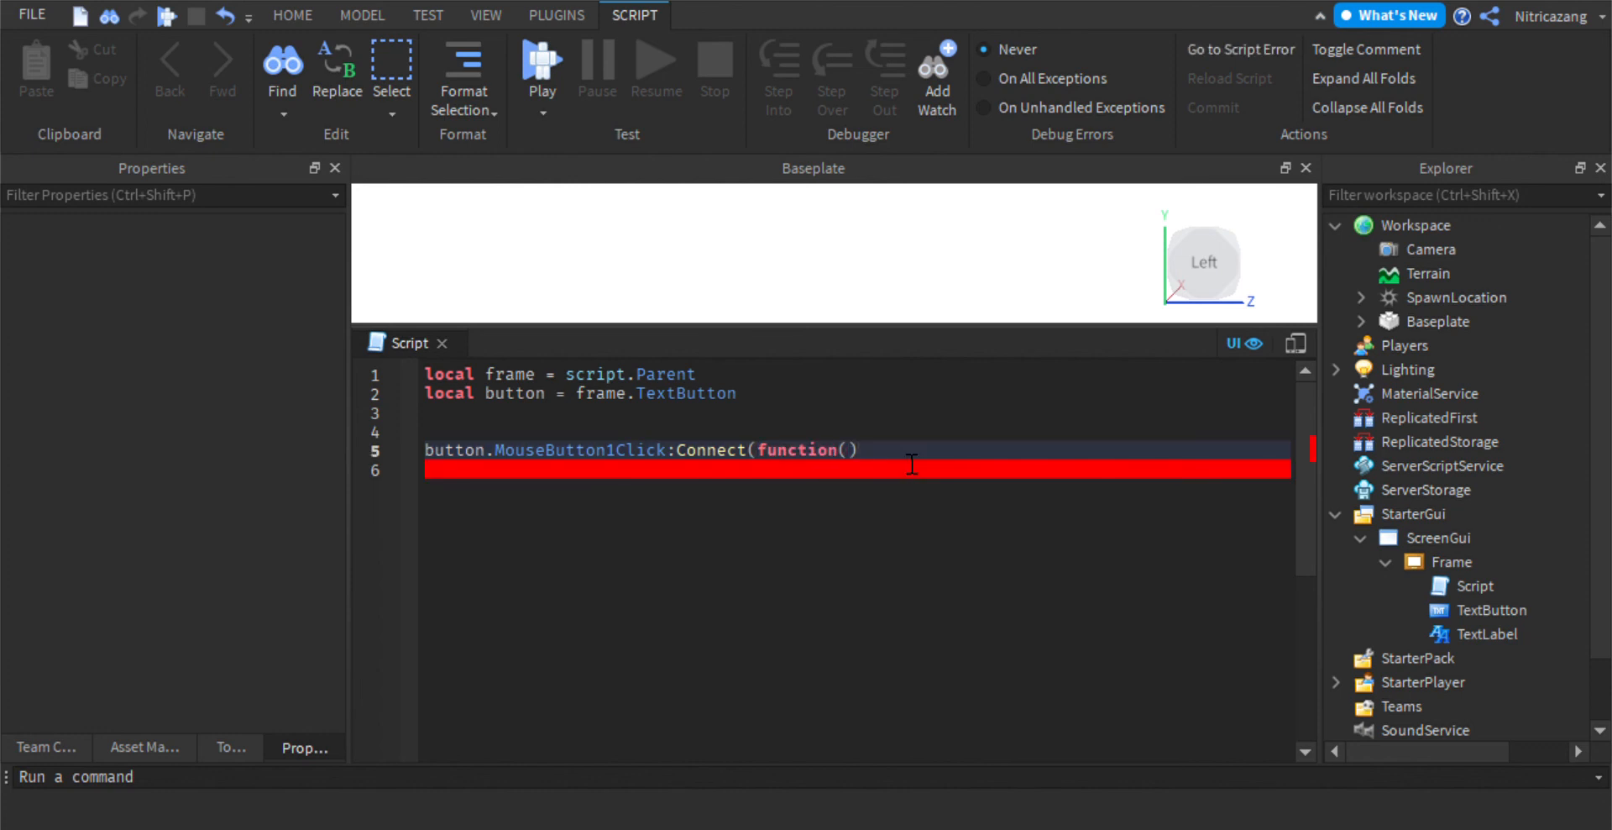
# - Give the click function a player parameter and set frame.Visible = false in its body
pyautogui.press('Left')
pyautogui.write('player')
pyautogui.press('Right')
pyautogui.press('Return')
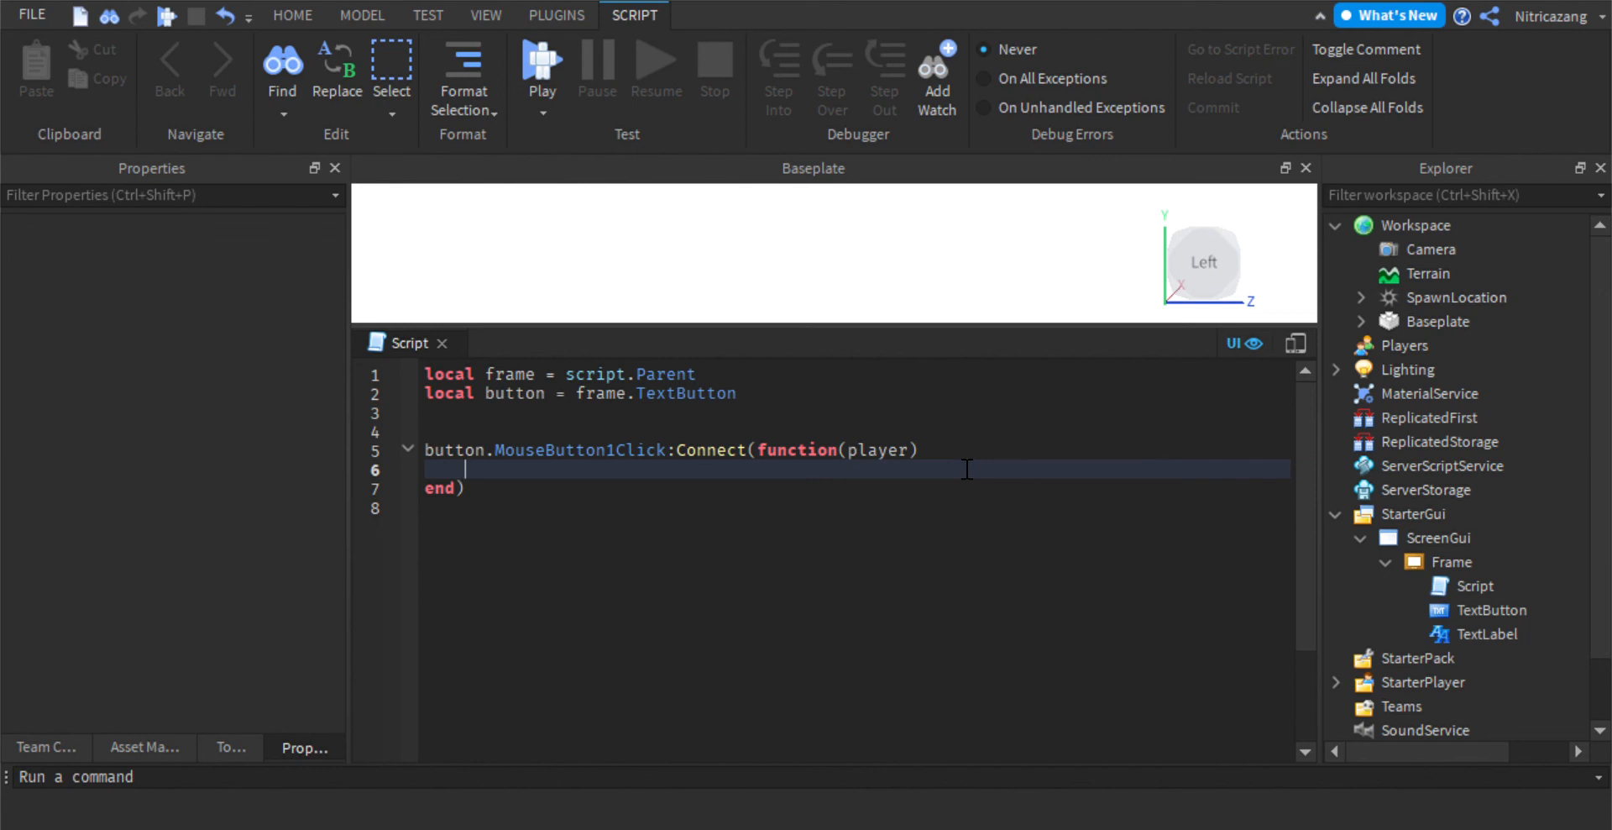
pyautogui.write('frame.Visible')
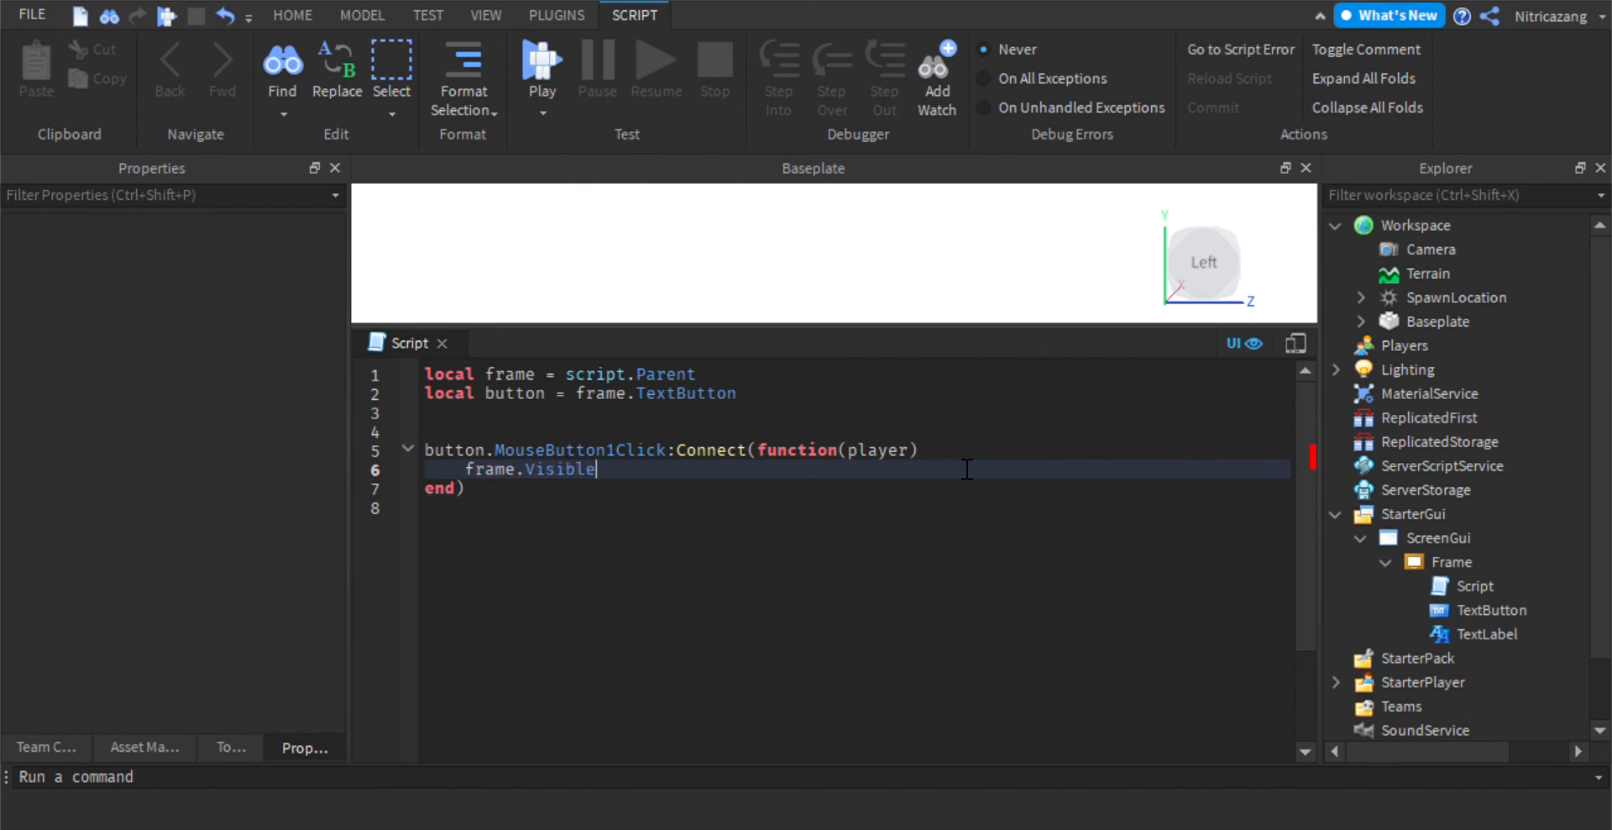
pyautogui.write(' = false')
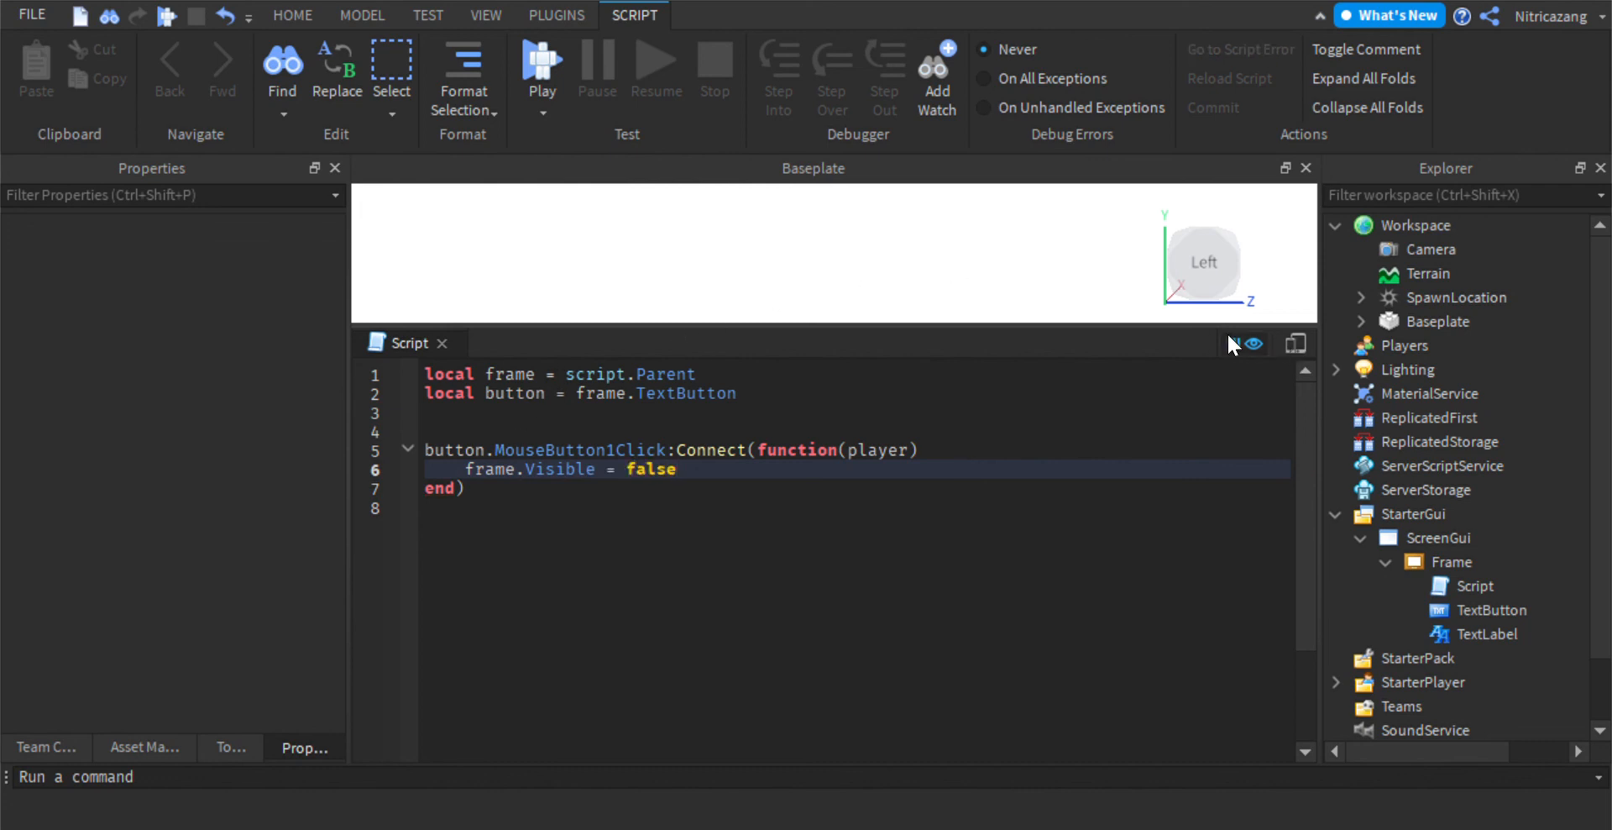
# - Shrink the script editor, start a playtest and trigger the Play button of the intro menu
pyautogui.click(743, 281)
pyautogui.moveTo(640, 342); pyautogui.dragTo(588, 637)
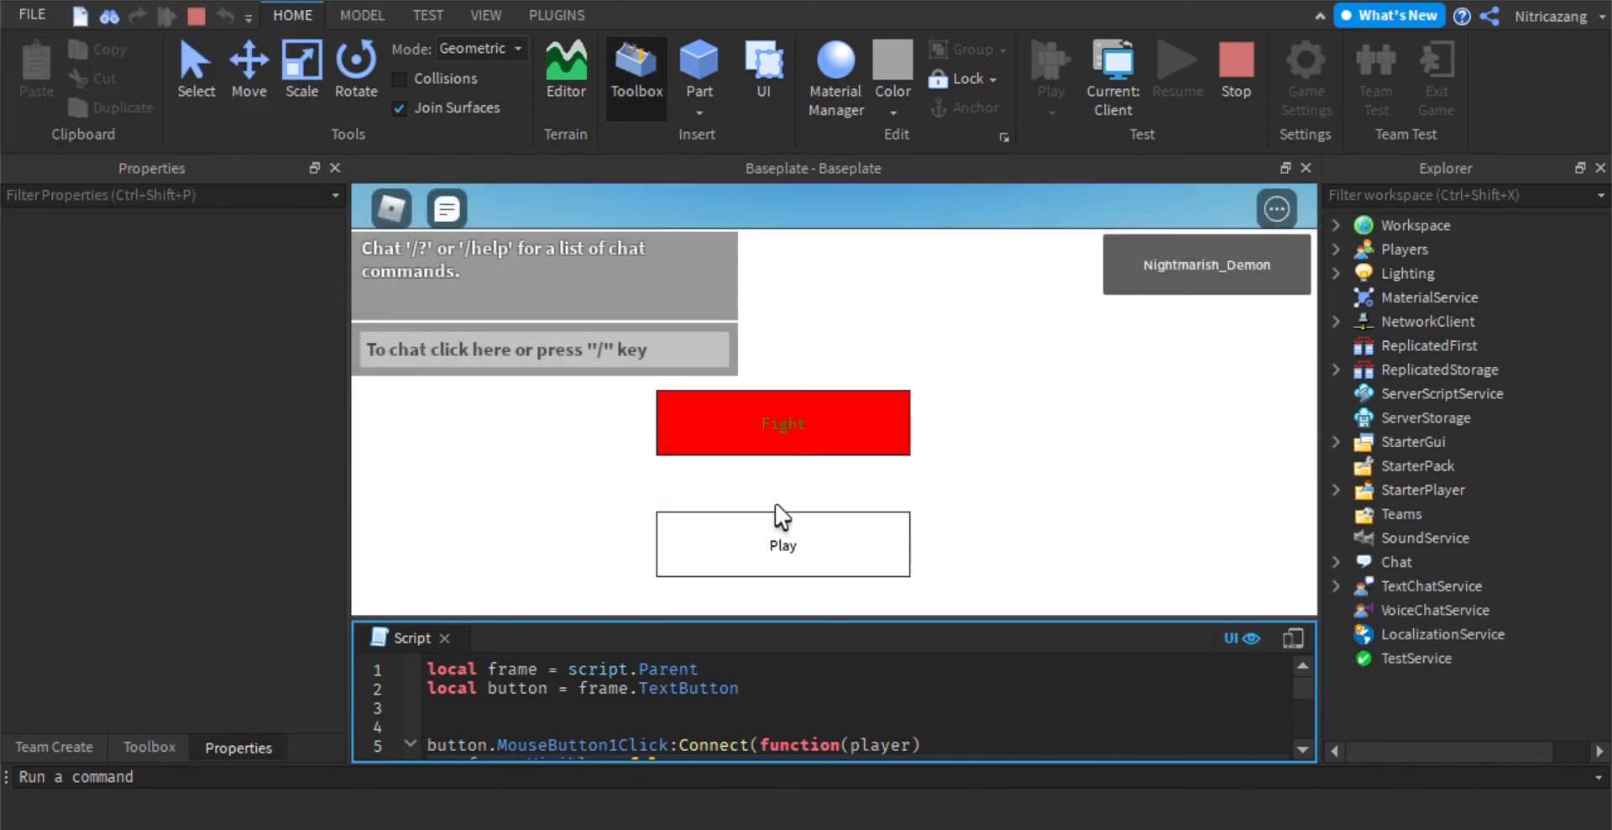
pyautogui.click(813, 547)
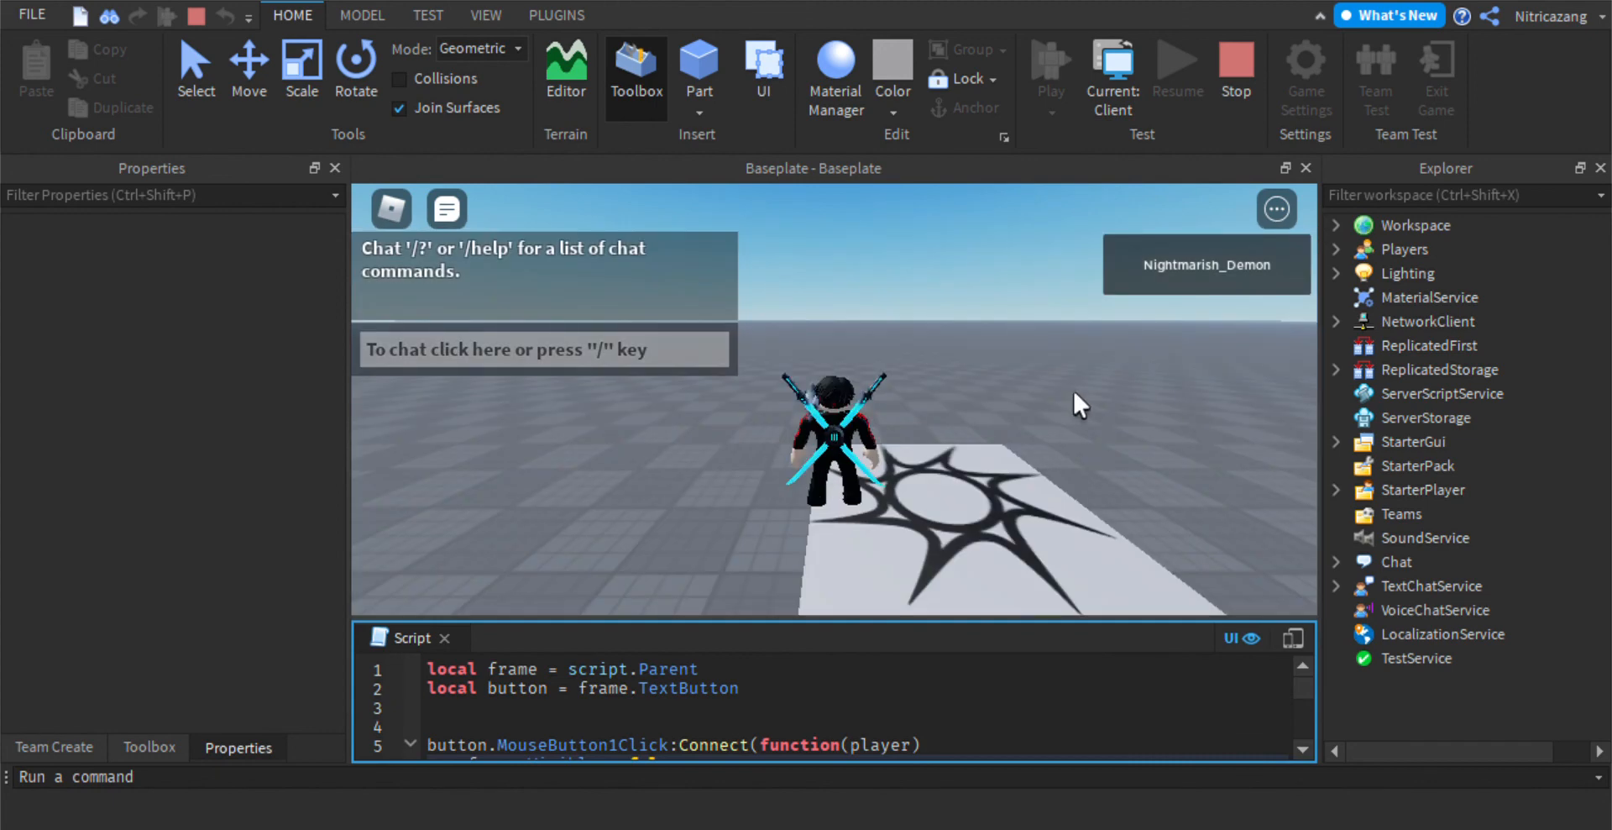
# - Walk the character around the baseplate in the playtest
pyautogui.press('a')
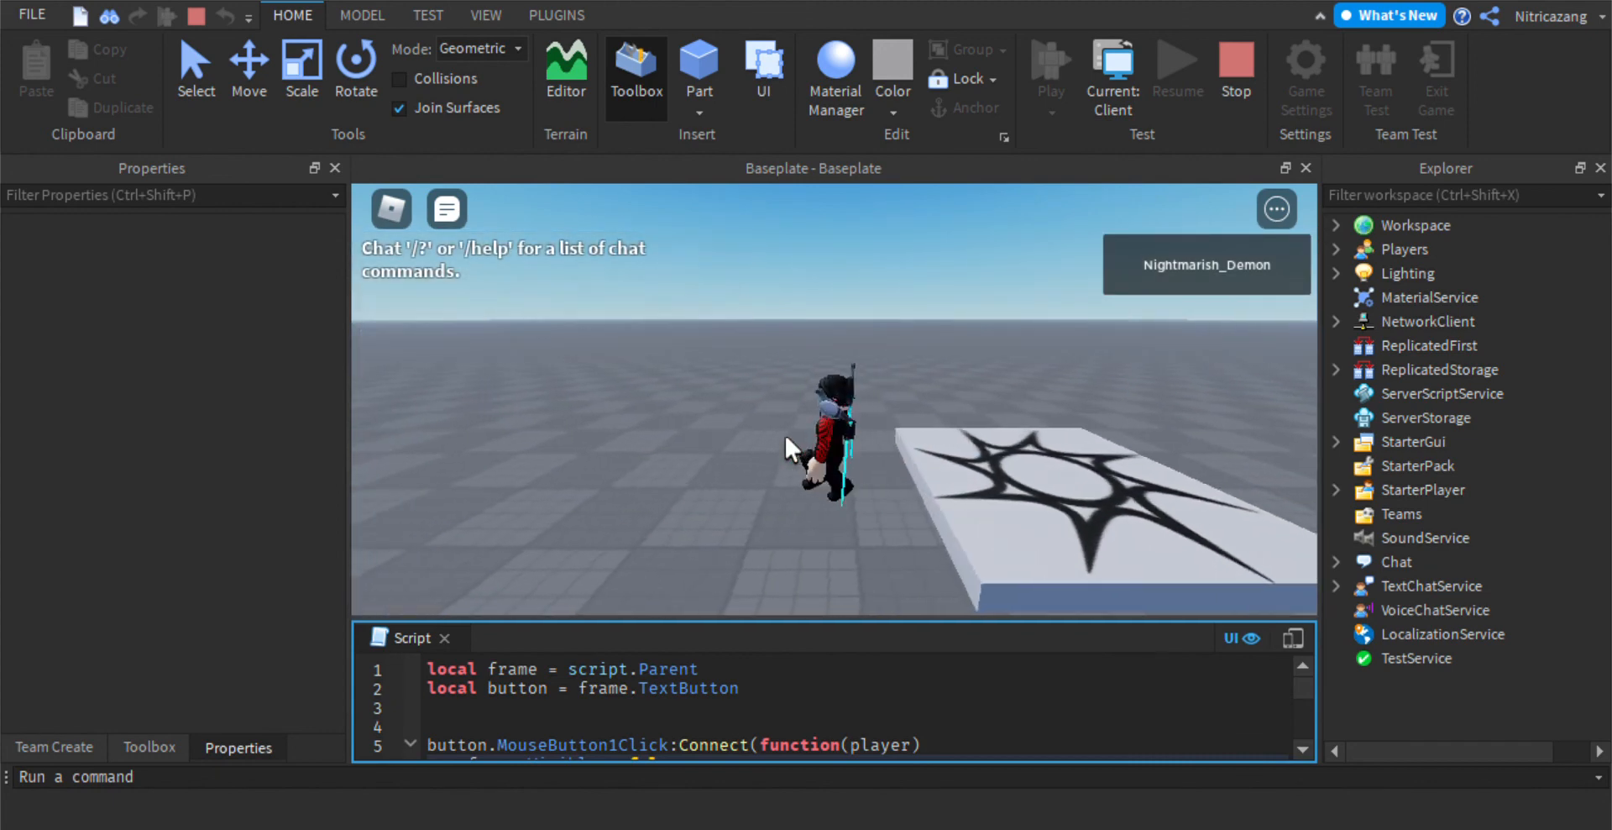
pyautogui.press('s')
pyautogui.press('w')
pyautogui.press('s')
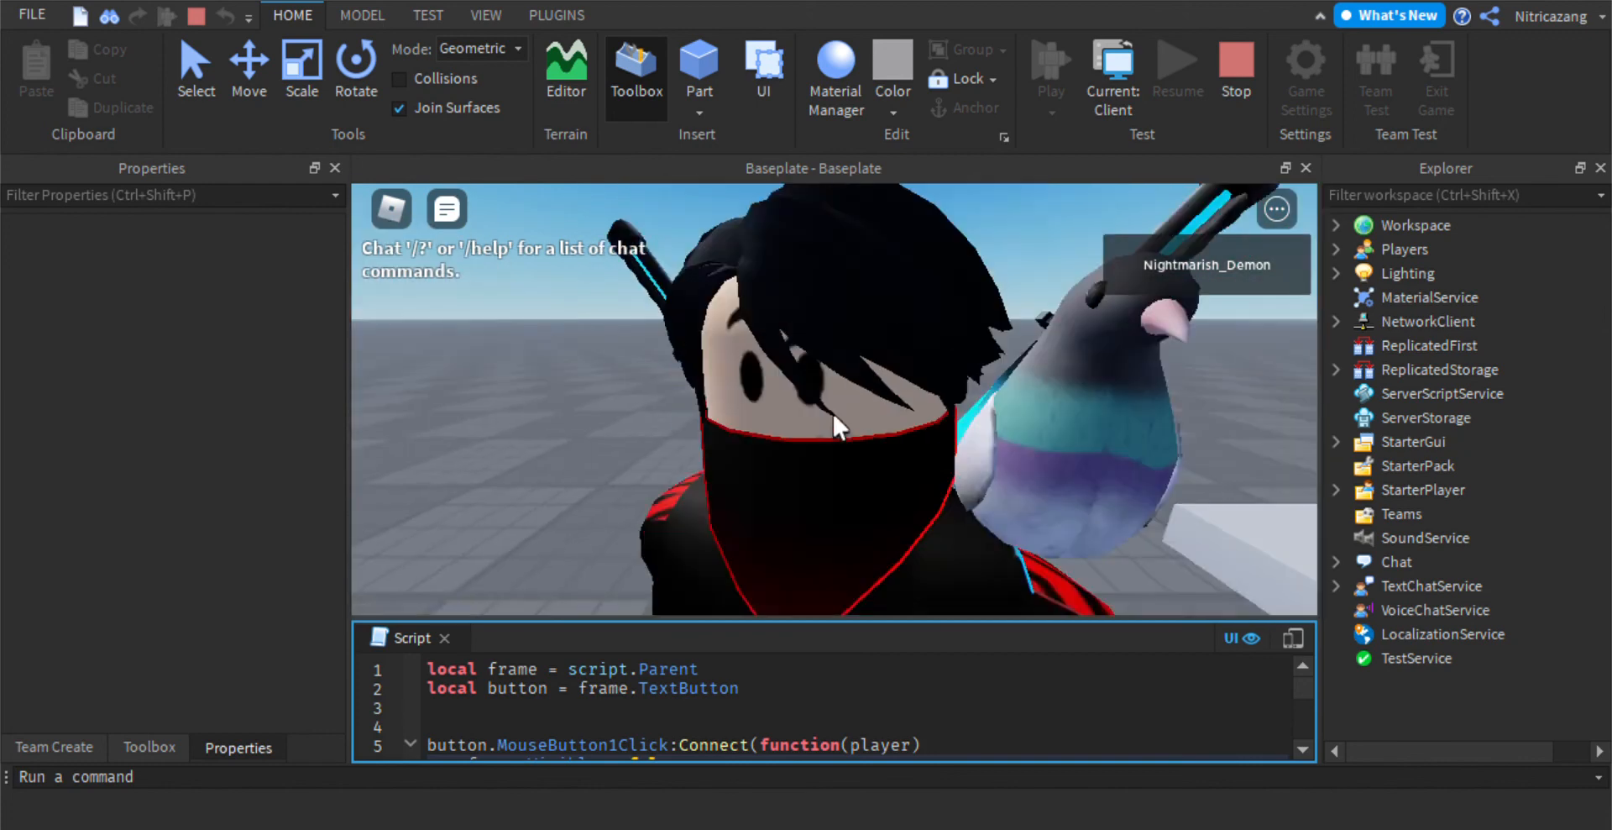
pyautogui.press('w')
pyautogui.press('s')
pyautogui.press('s')
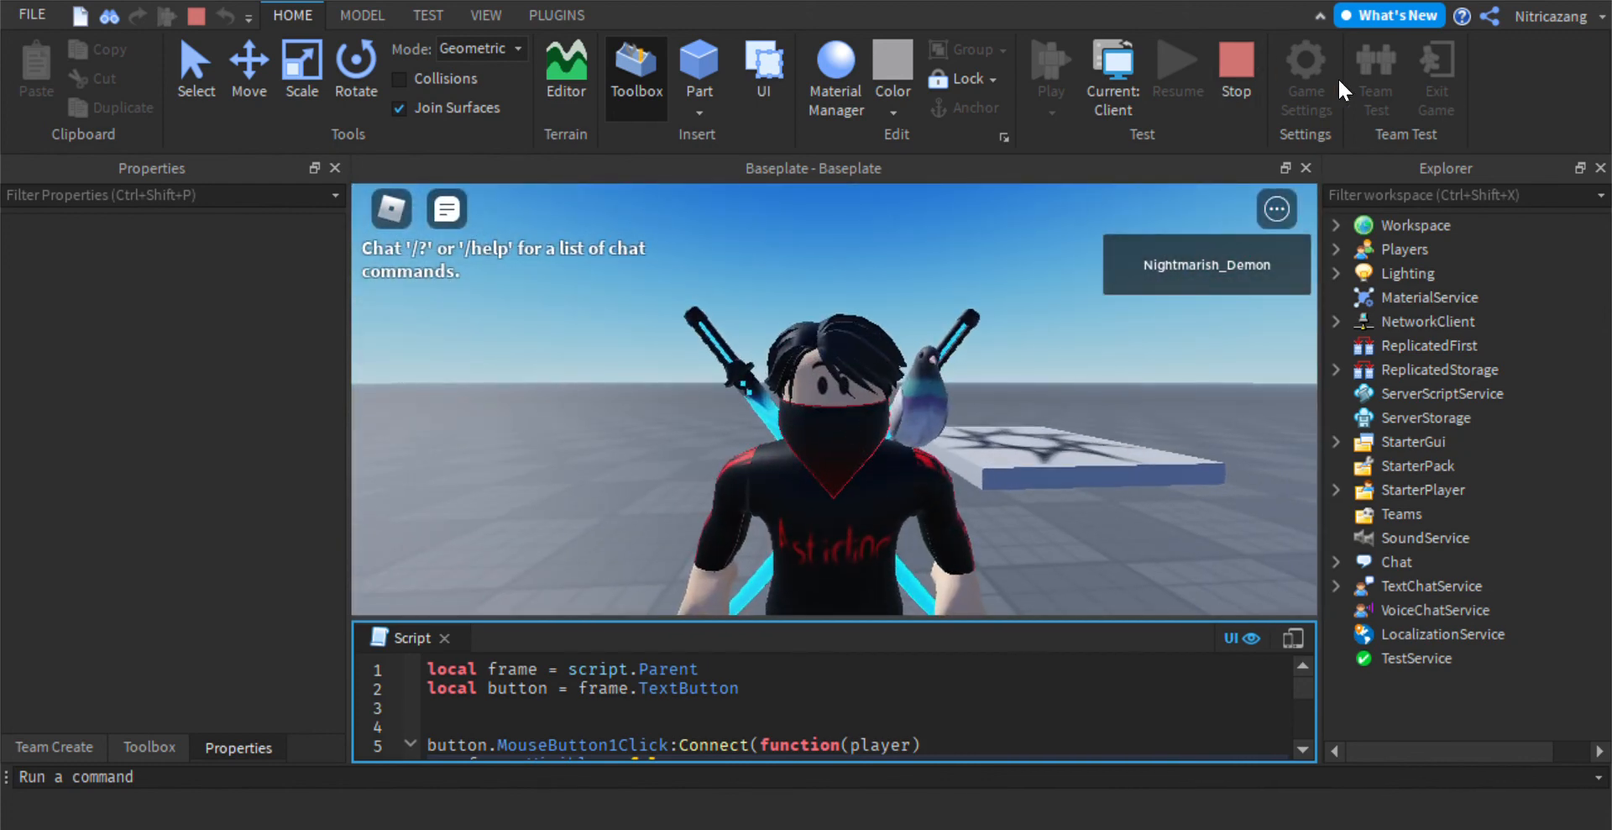